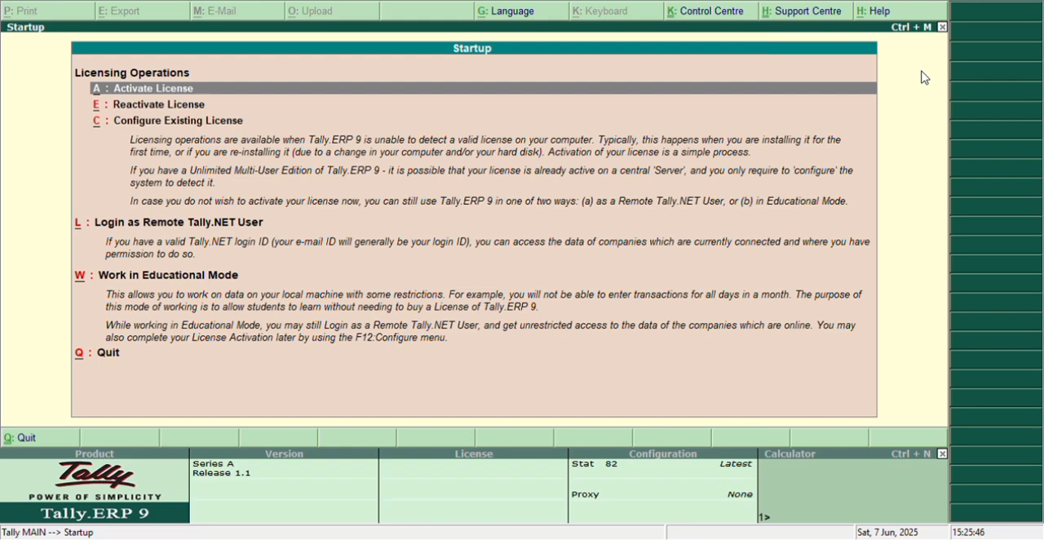
Step: Start working in Educational Mode using the Silver Edition Mode (Single User)
{"action": "key", "text": "Down"}
{"action": "key", "text": "Down"}
{"action": "key", "text": "Down"}
{"action": "key", "text": "Down"}
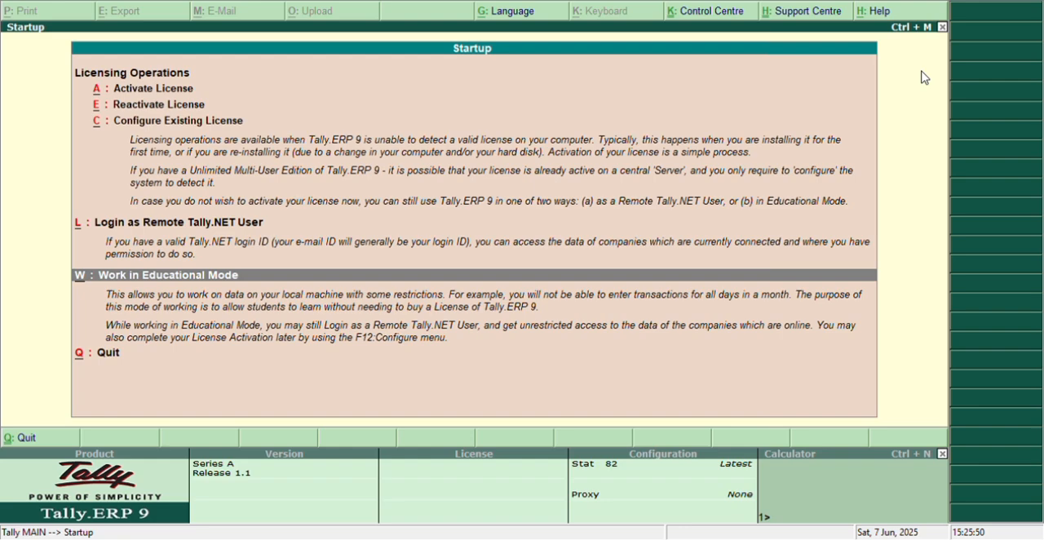
{"action": "key", "text": "Return"}
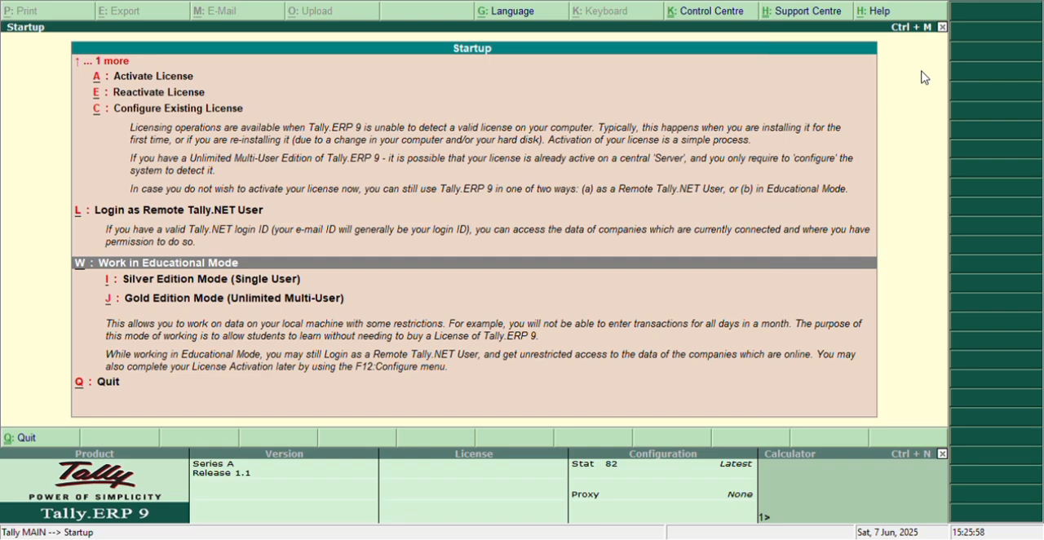
{"action": "key", "text": "Down"}
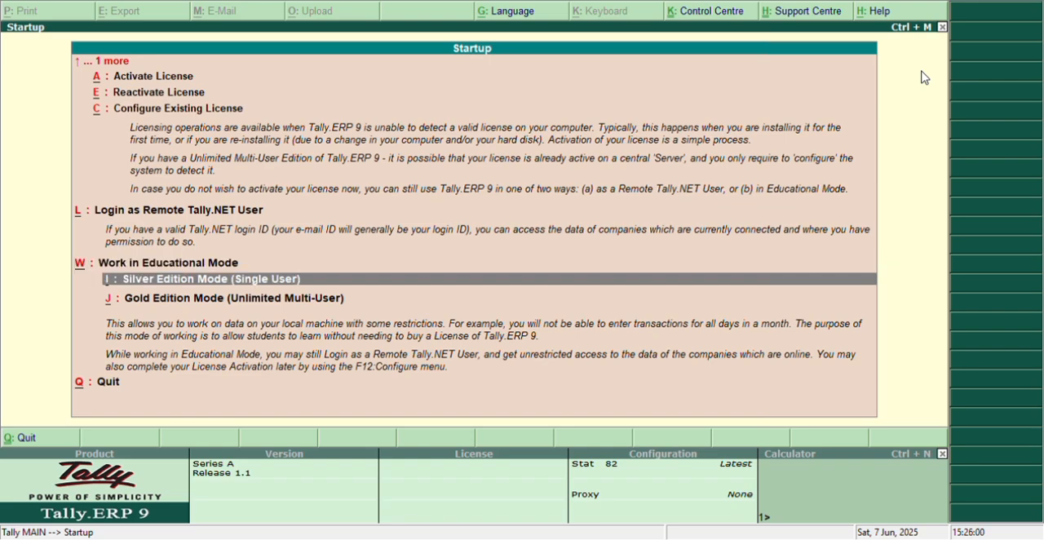
{"action": "key", "text": "Return"}
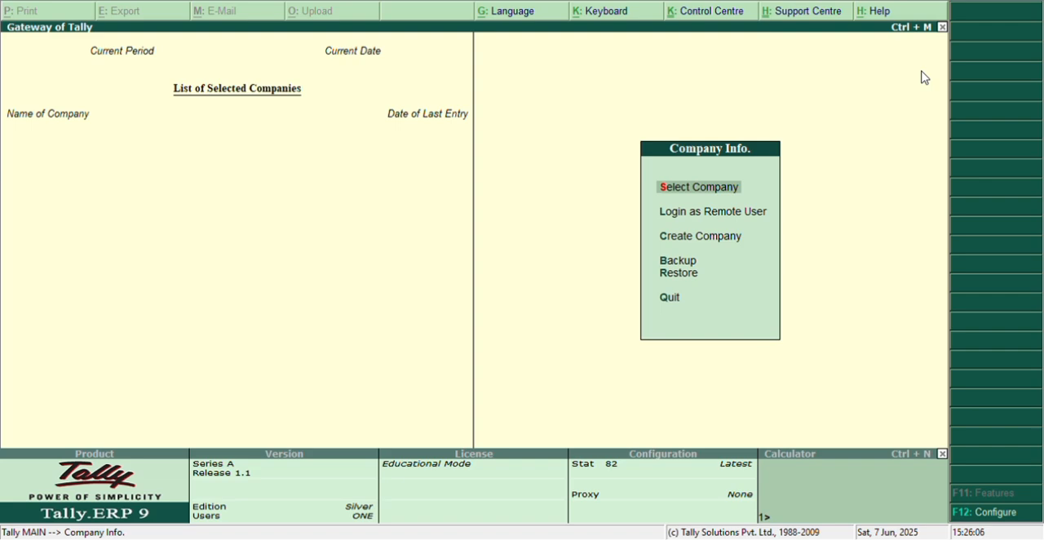
Step: Begin creating a new company named Xyz Trading Company and keep the same text as its mailing name
{"action": "key", "text": "Down"}
{"action": "key", "text": "Down"}
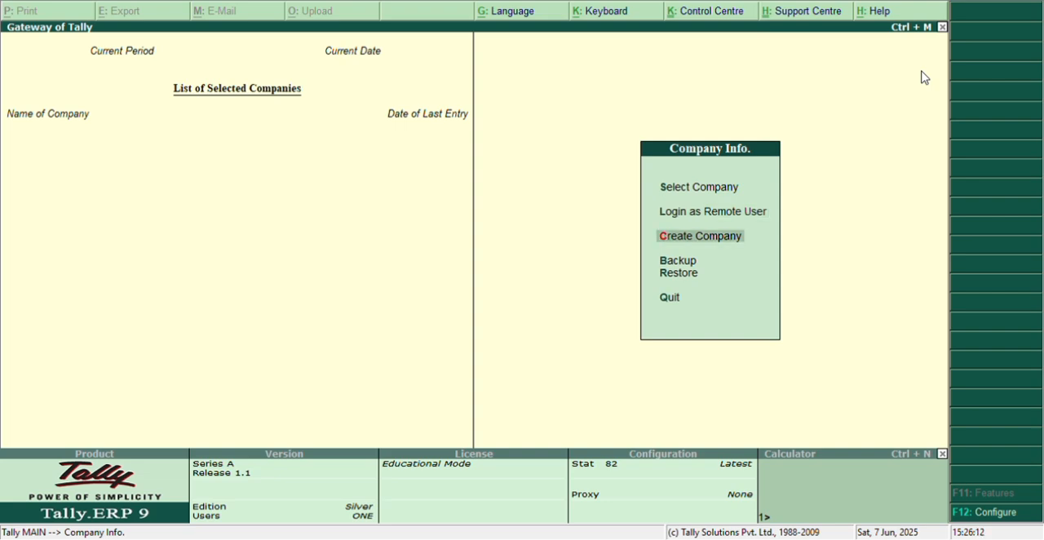
{"action": "key", "text": "Return"}
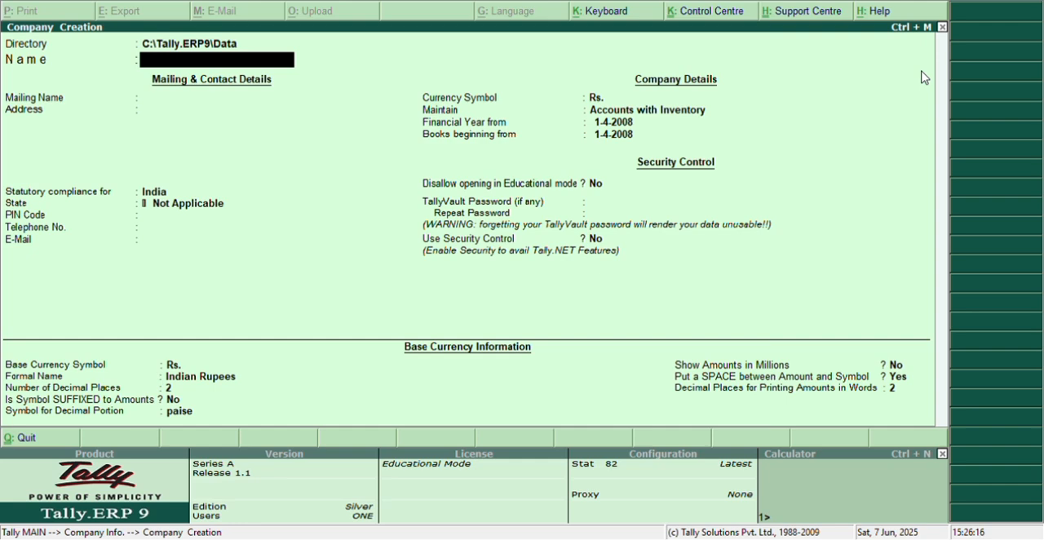
{"action": "type", "text": "Tr"}
{"action": "key", "text": "BackSpace"}
{"action": "key", "text": "BackSpace"}
{"action": "type", "text": "Xuy"}
{"action": "key", "text": "BackSpace"}
{"action": "key", "text": "BackSpace"}
{"action": "type", "text": "yz Trading"}
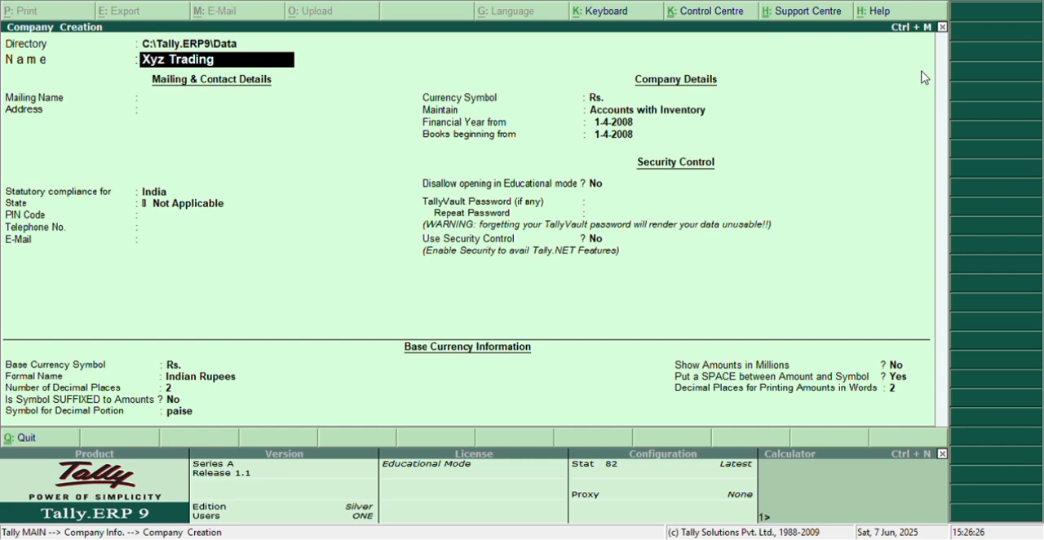
{"action": "type", "text": " Company"}
{"action": "key", "text": "Return"}
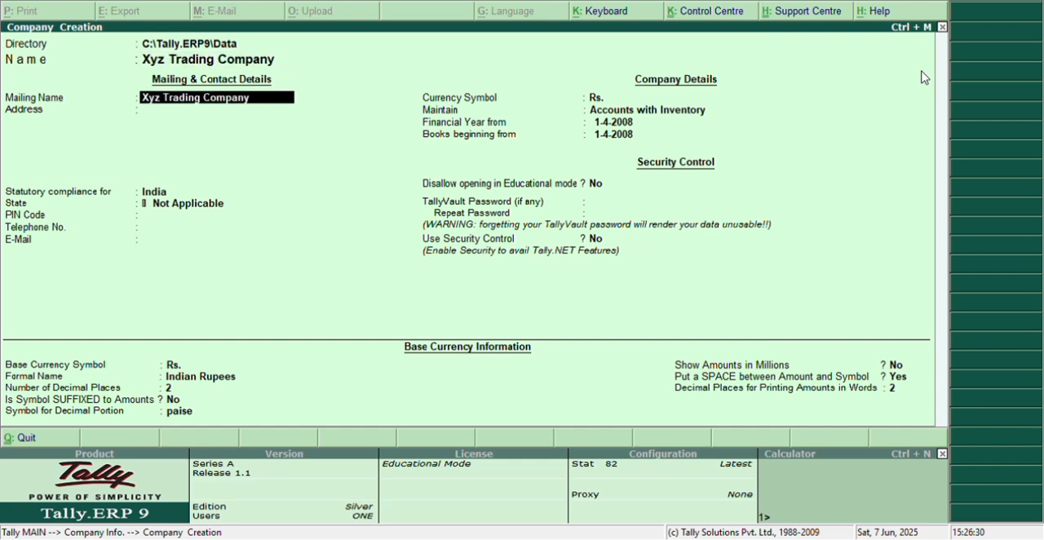
{"action": "key", "text": "Return"}
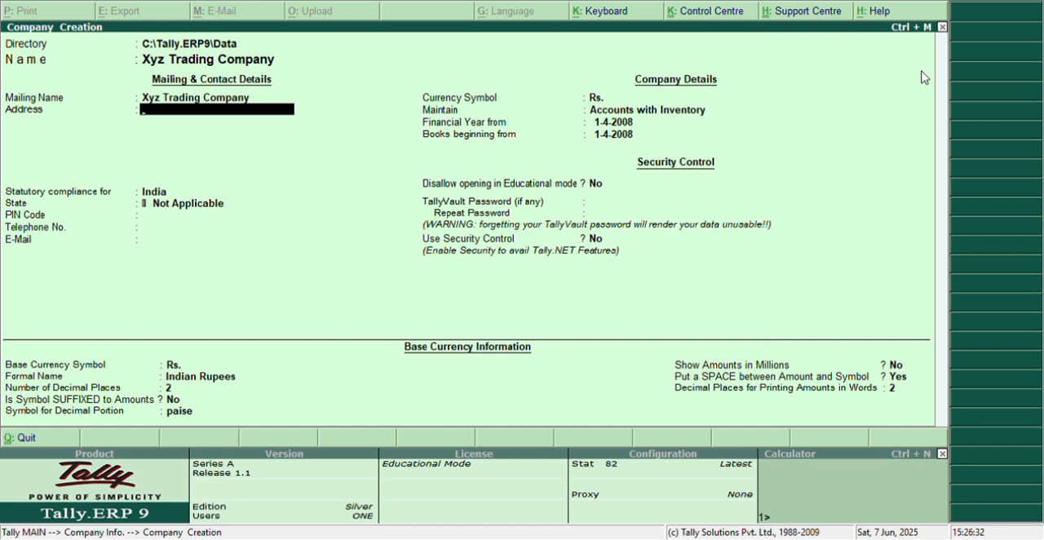
Step: Enter the company's address and keep India as the country for statutory compliance
{"action": "type", "text": "Mbd"}
{"action": "key", "text": "Return"}
{"action": "key", "text": "Return"}
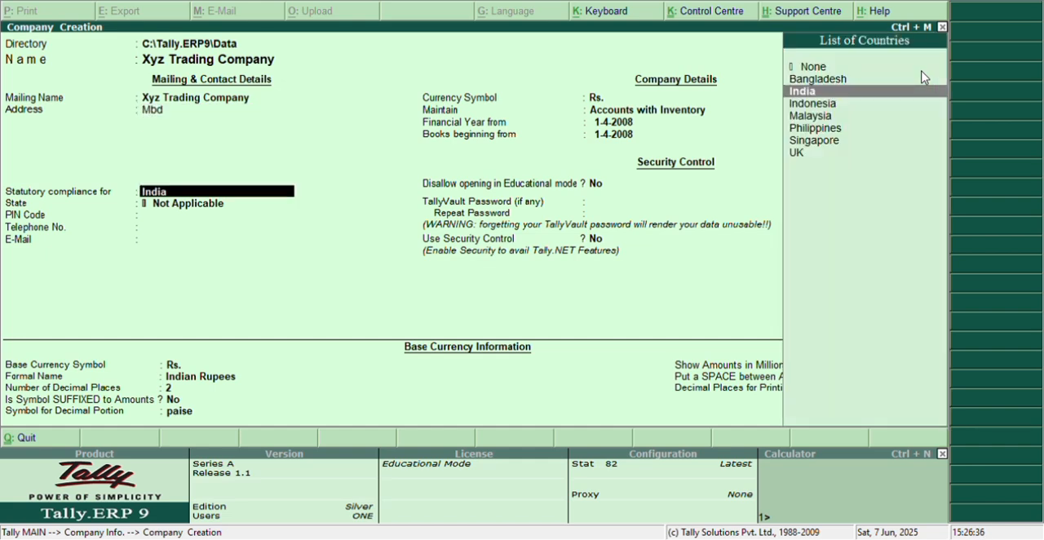
{"action": "key", "text": "Return"}
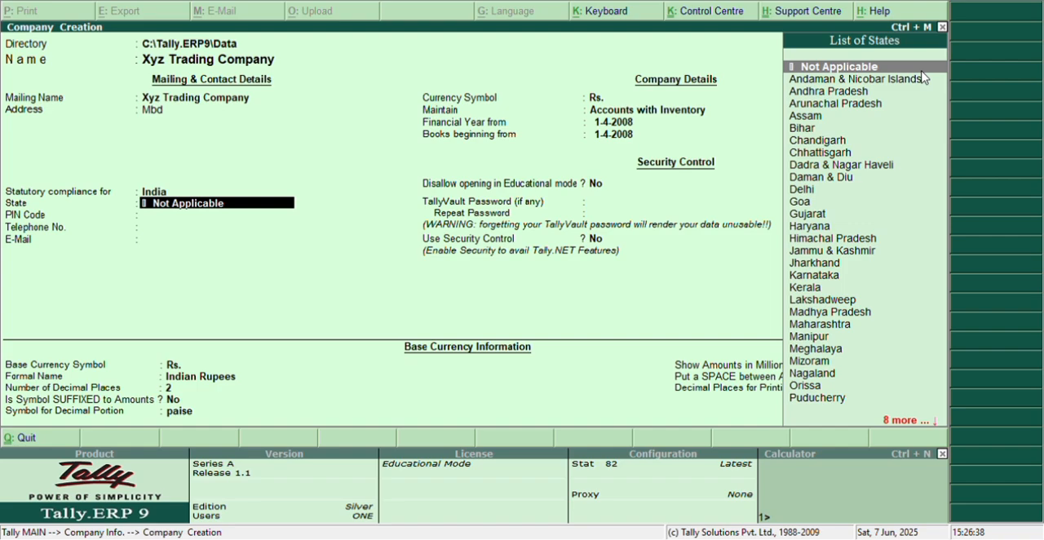
Step: Set the company's state to Uttar Pradesh
{"action": "key", "text": "Down"}
{"action": "key", "text": "Down"}
{"action": "key", "text": "Down"}
{"action": "key", "text": "Down"}
{"action": "key", "text": "Down"}
{"action": "key", "text": "Down"}
{"action": "key", "text": "Down"}
{"action": "key", "text": "Down"}
{"action": "key", "text": "Down"}
{"action": "key", "text": "Down"}
{"action": "key", "text": "Down"}
{"action": "key", "text": "Down"}
{"action": "key", "text": "Down"}
{"action": "key", "text": "Down"}
{"action": "key", "text": "Down"}
{"action": "key", "text": "Down"}
{"action": "key", "text": "Down"}
{"action": "key", "text": "Down"}
{"action": "key", "text": "Down"}
{"action": "key", "text": "Down"}
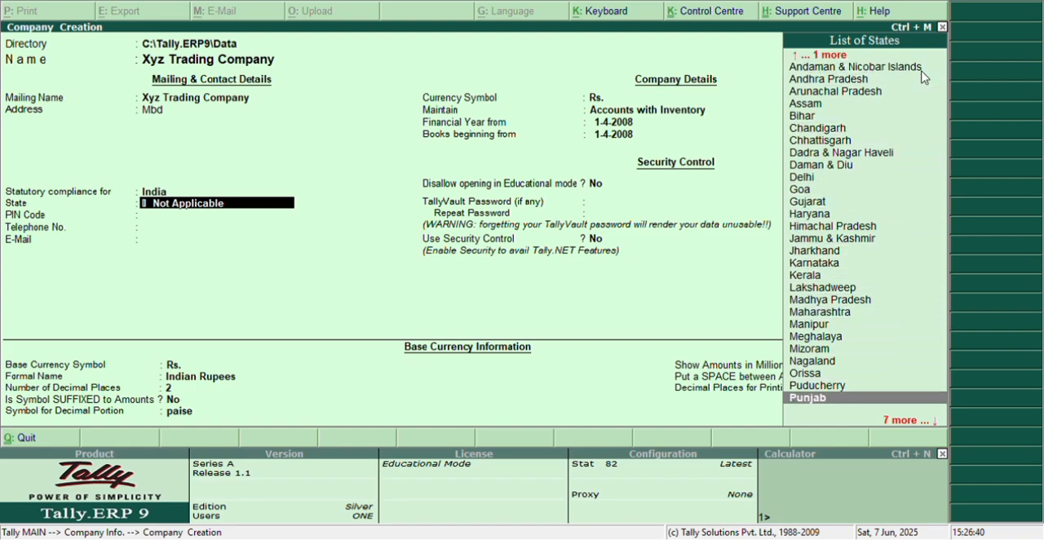
{"action": "key", "text": "Down"}
{"action": "key", "text": "Down"}
{"action": "key", "text": "Down"}
{"action": "key", "text": "Down"}
{"action": "key", "text": "Down"}
{"action": "key", "text": "Down"}
{"action": "key", "text": "Down"}
{"action": "key", "text": "Up"}
{"action": "key", "text": "Up"}
{"action": "key", "text": "Down"}
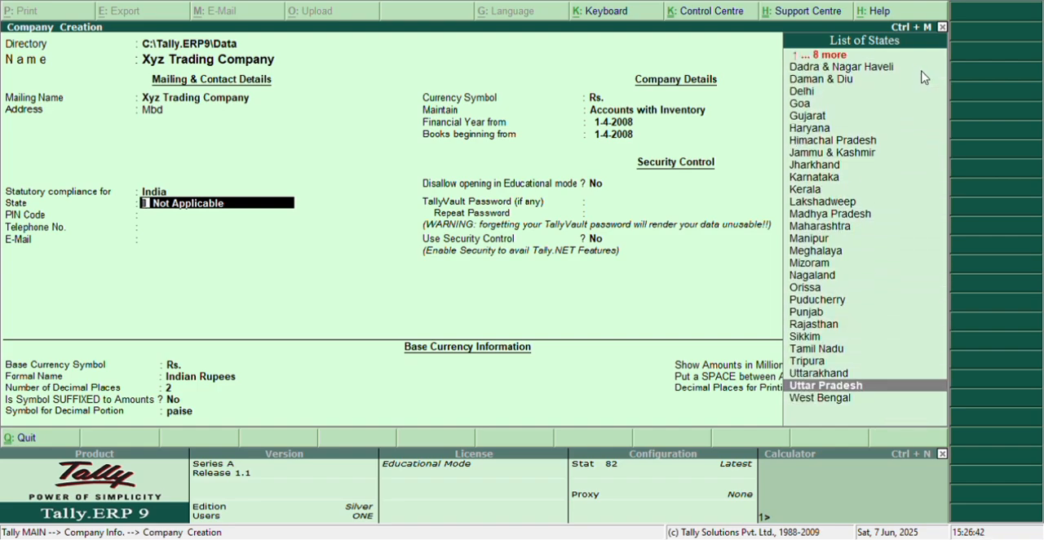
{"action": "key", "text": "Return"}
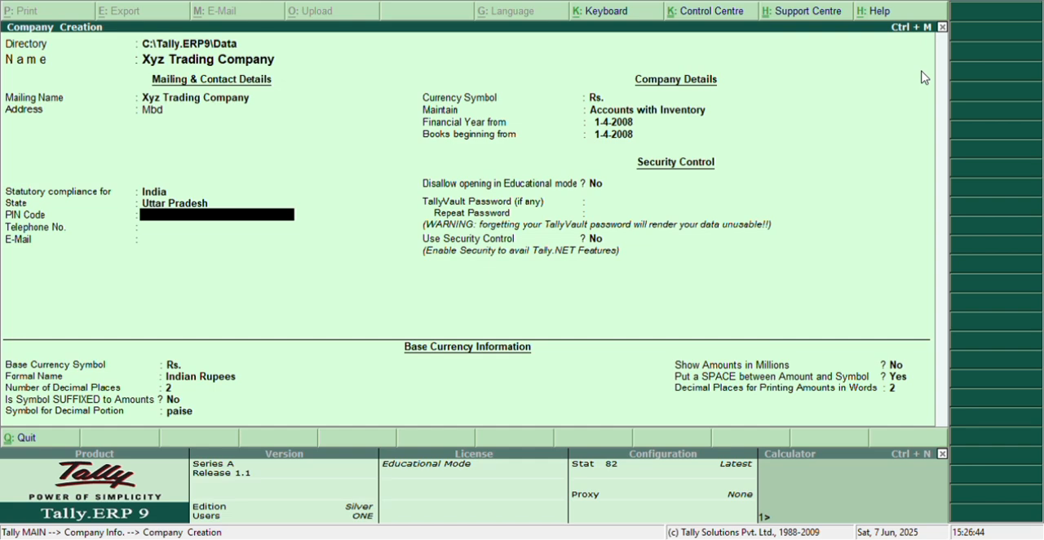
Step: Fill in the company's postal code and e-mail address, leaving the telephone number blank
{"action": "type", "text": "52642"}
{"action": "key", "text": "Return"}
{"action": "key", "text": "Return"}
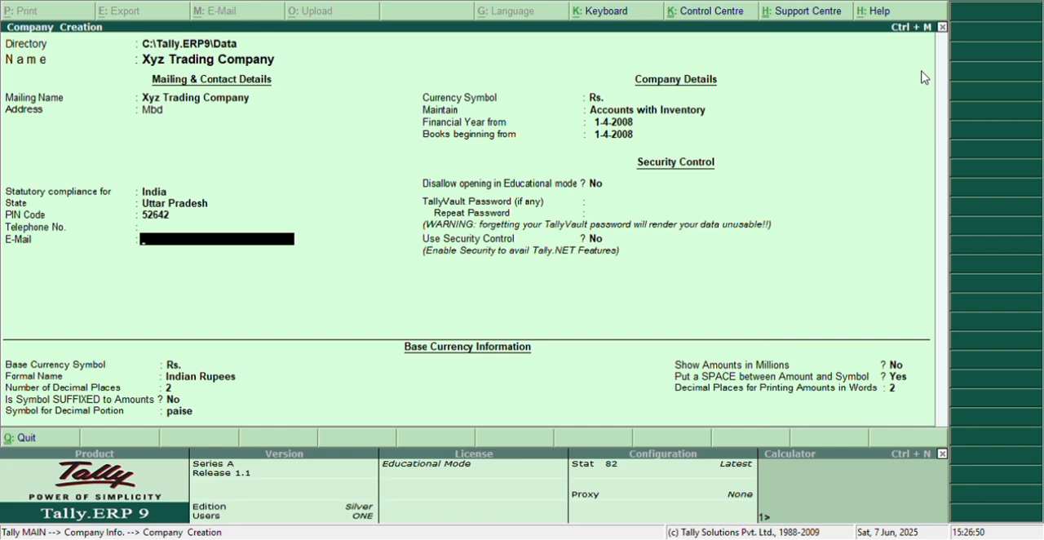
{"action": "key", "text": "Return"}
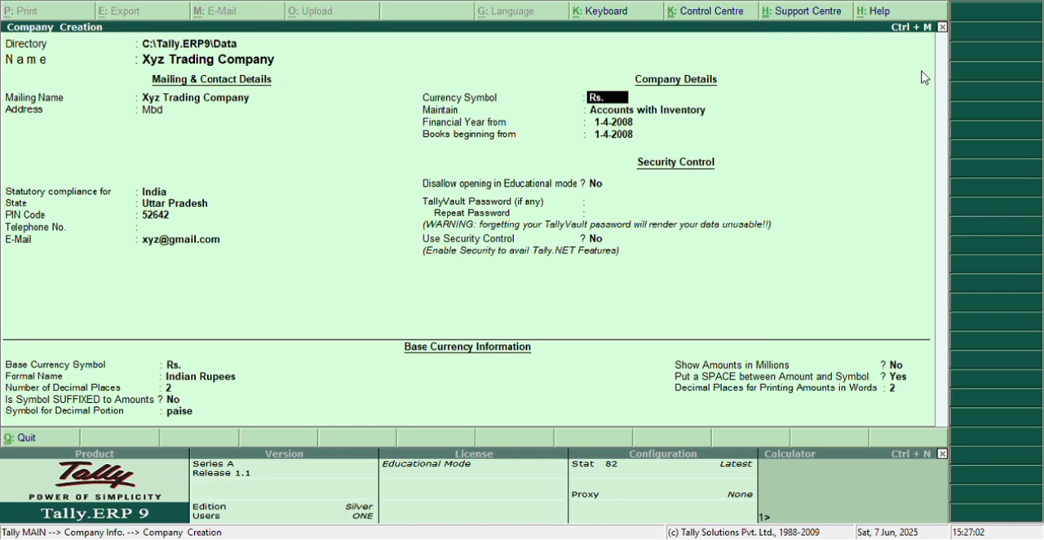
Step: Keep Rs. as the currency symbol and set the company to maintain Accounts only
{"action": "key", "text": "Return"}
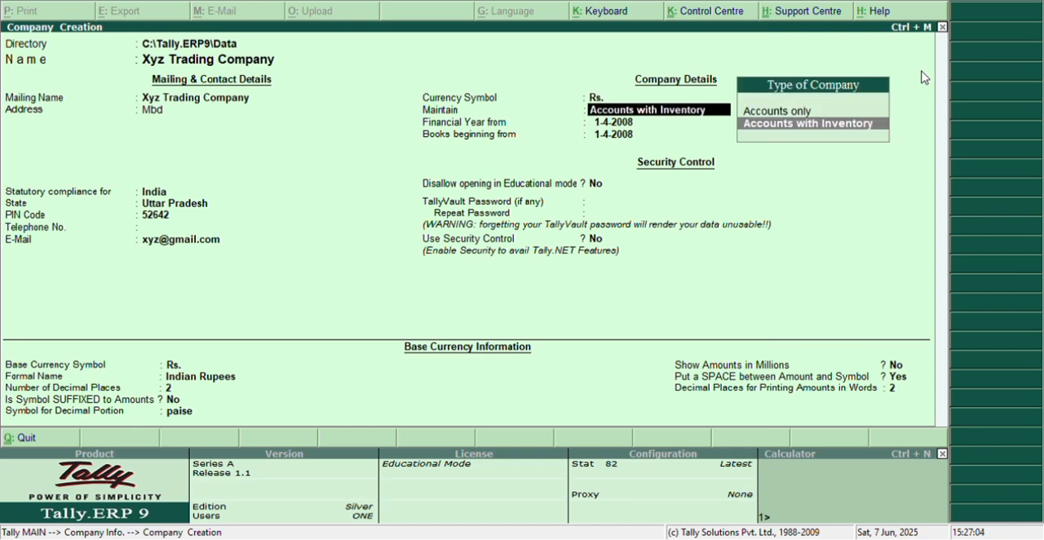
{"action": "key", "text": "Up"}
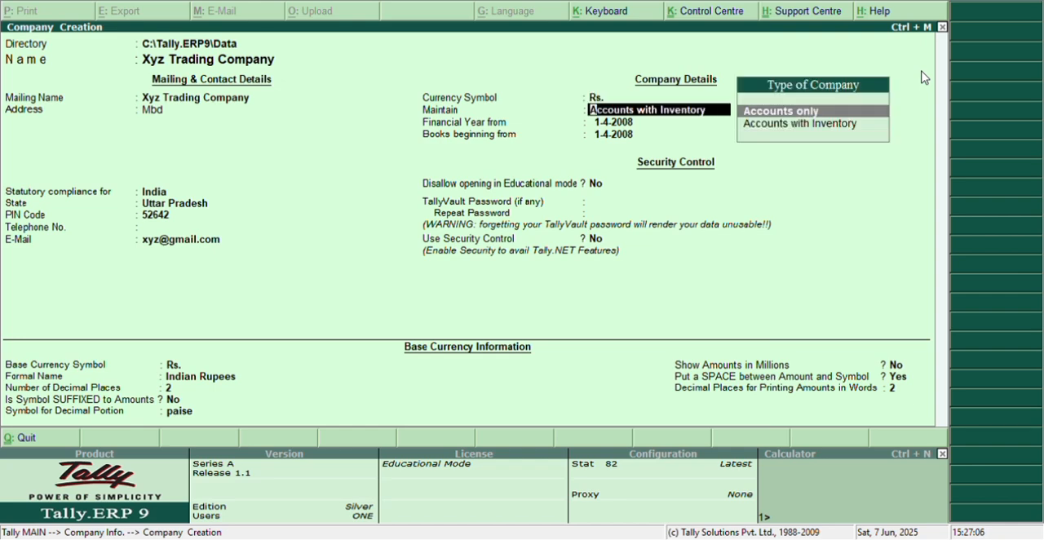
{"action": "key", "text": "Return"}
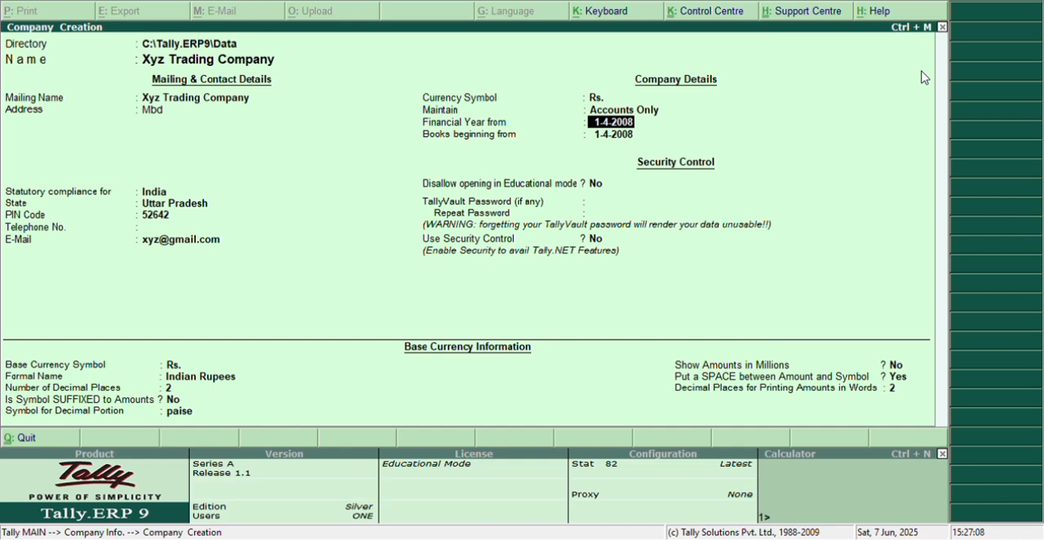
Step: Set the financial year to start from 1-4-2025 and accept the same date for the beginning of the books
{"action": "type", "text": "1-7"}
{"action": "key", "text": "BackSpace"}
{"action": "type", "text": "-4-2025"}
{"action": "key", "text": "Return"}
{"action": "key", "text": "Return"}
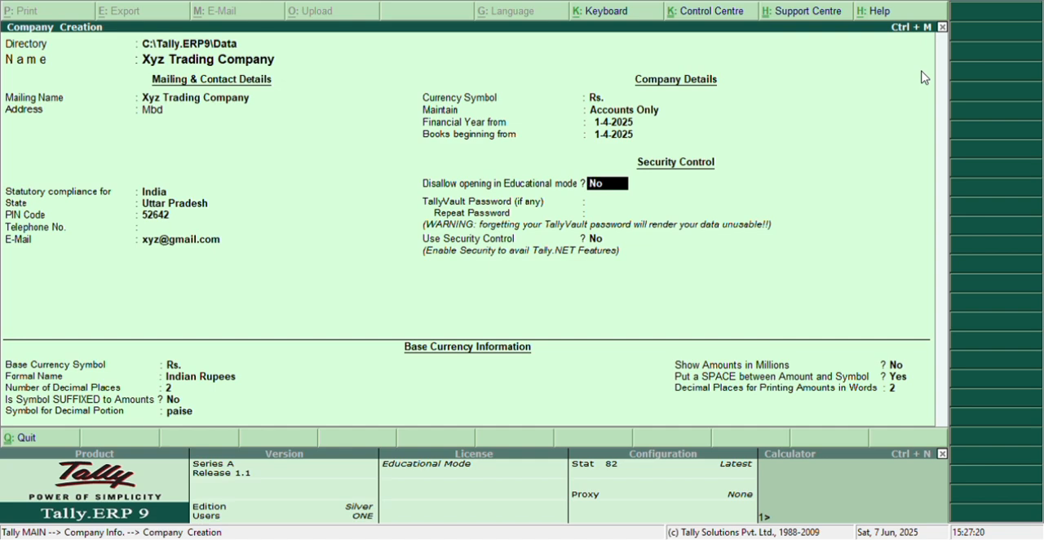
Step: Keep opening in Educational mode allowed, leave the TallyVault password blank and leave Use Security Control at No
{"action": "key", "text": "Return"}
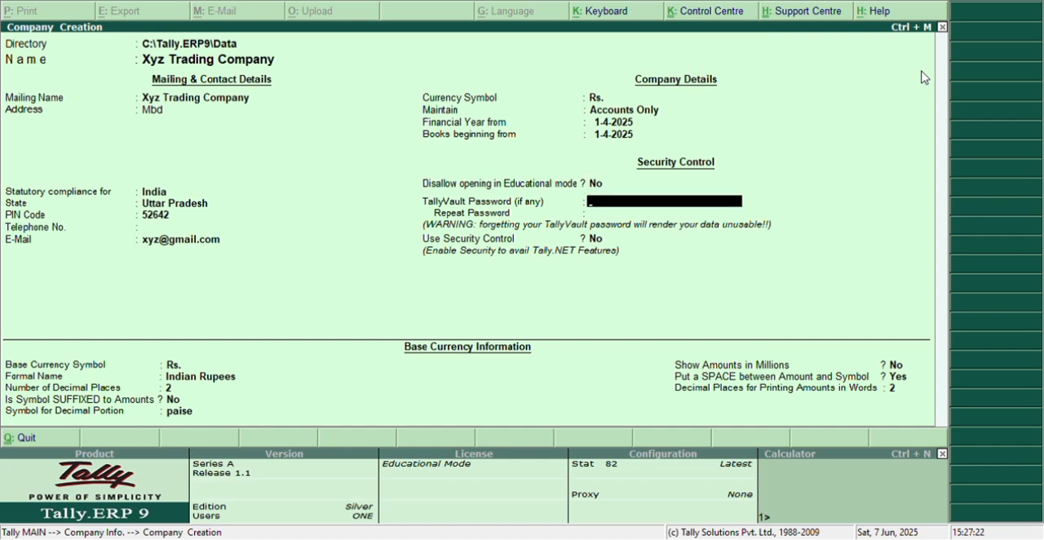
{"action": "key", "text": "Return"}
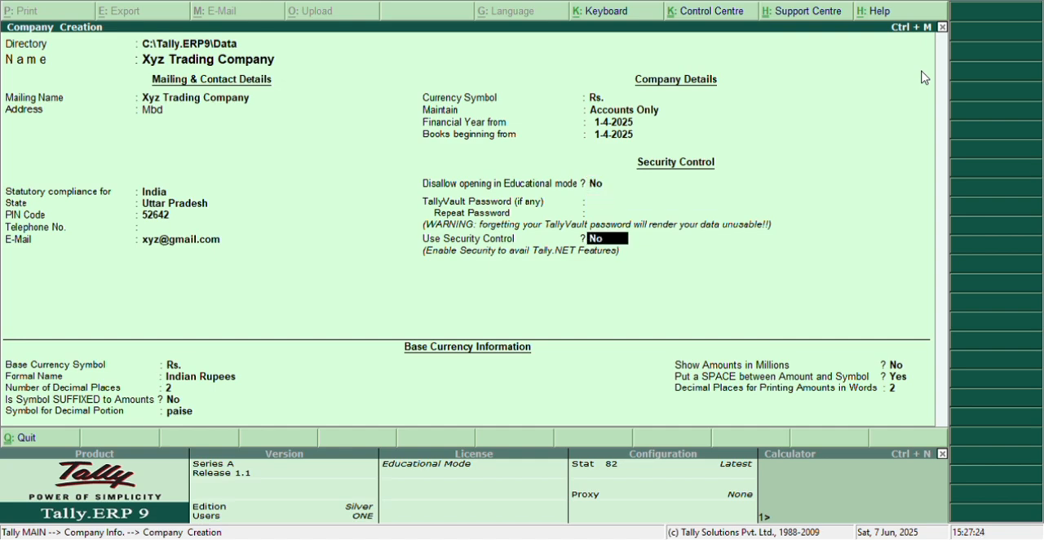
{"action": "key", "text": "Return"}
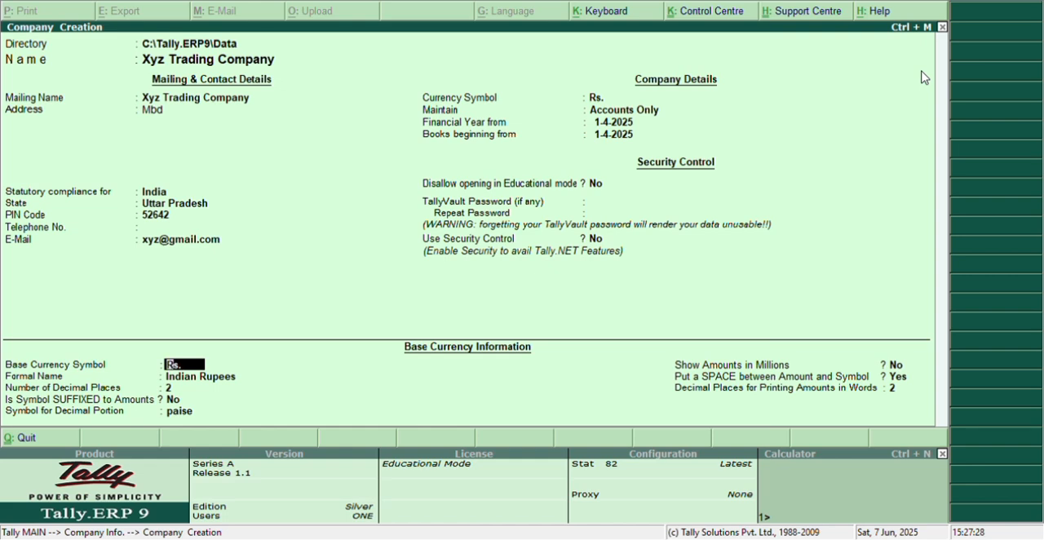
Step: Accept the default base currency settings for Indian Rupees and save the new company
{"action": "key", "text": "Return"}
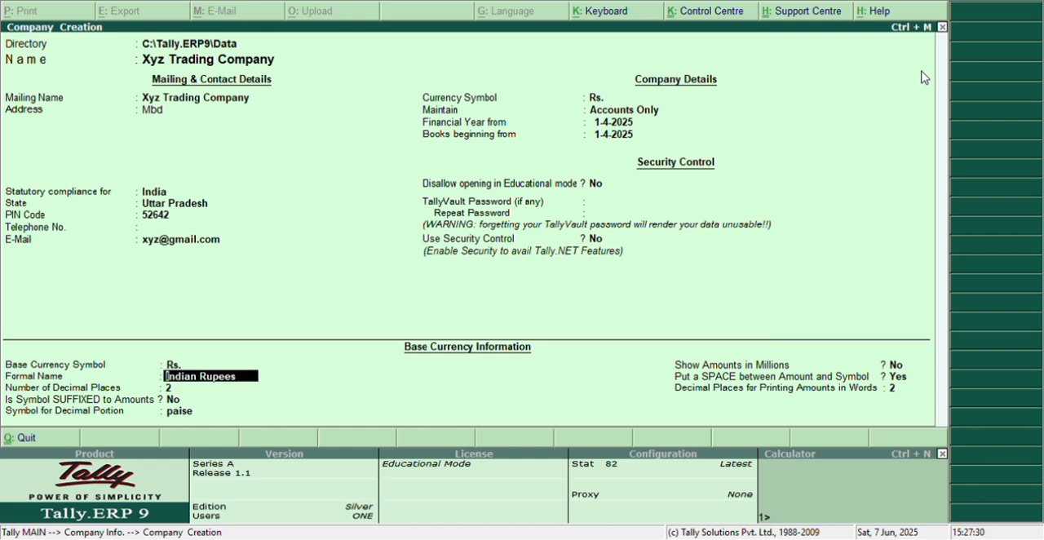
{"action": "key", "text": "Return"}
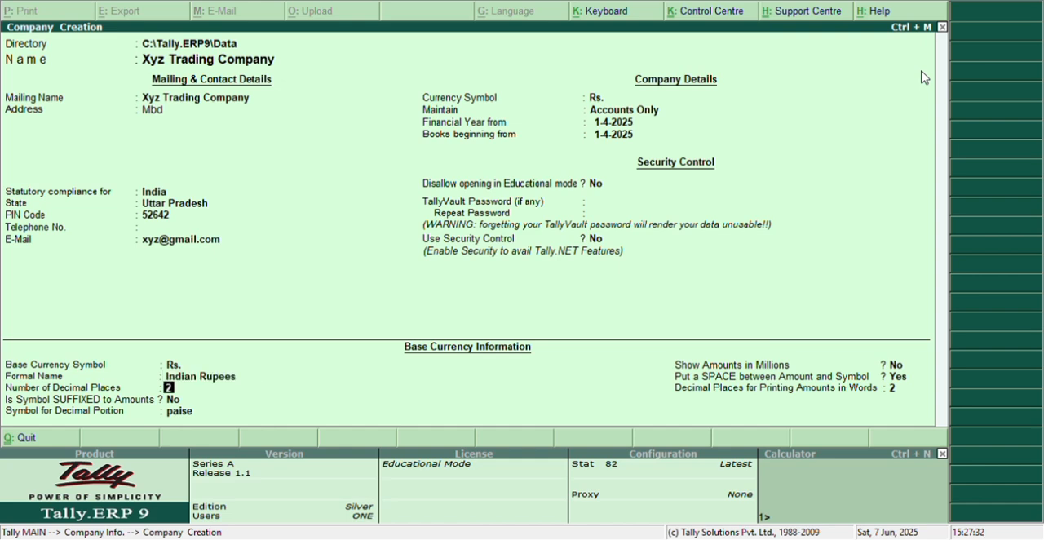
{"action": "key", "text": "Return"}
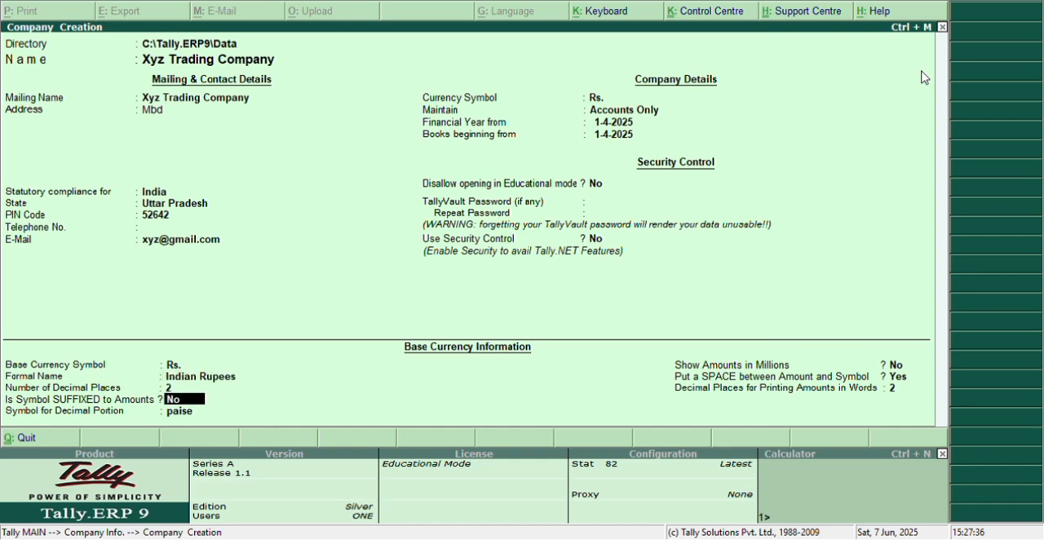
{"action": "key", "text": "Return"}
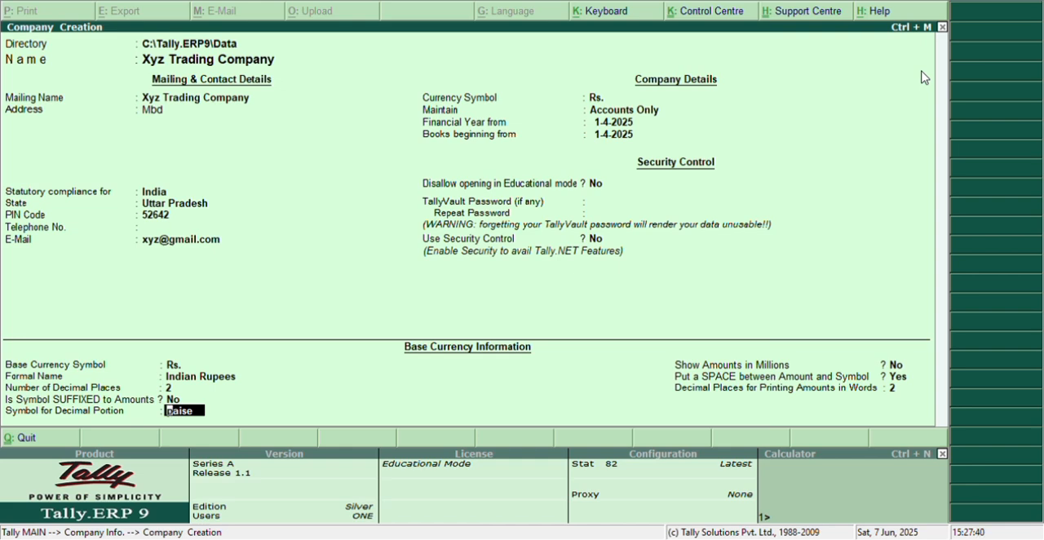
{"action": "key", "text": "Return"}
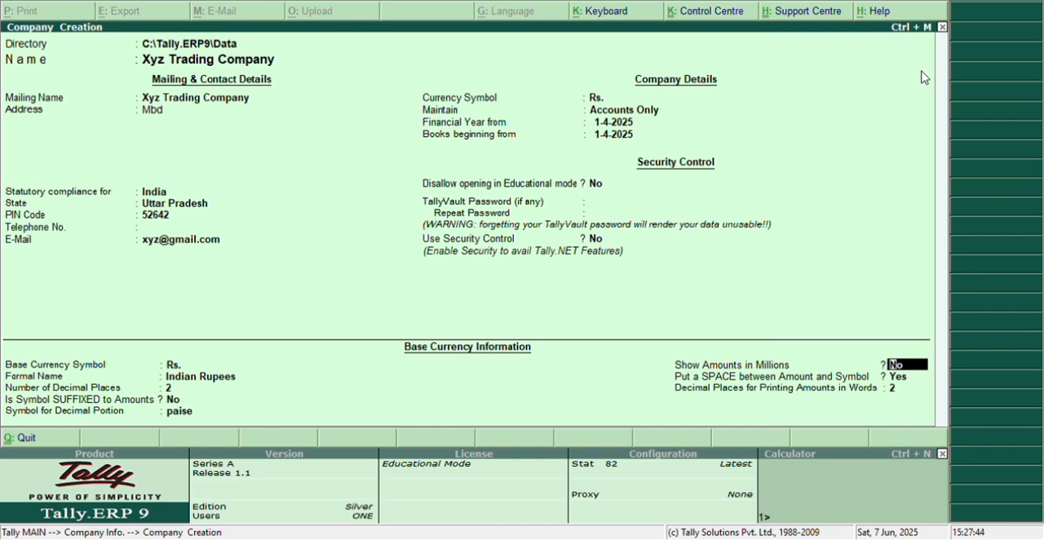
{"action": "key", "text": "Return"}
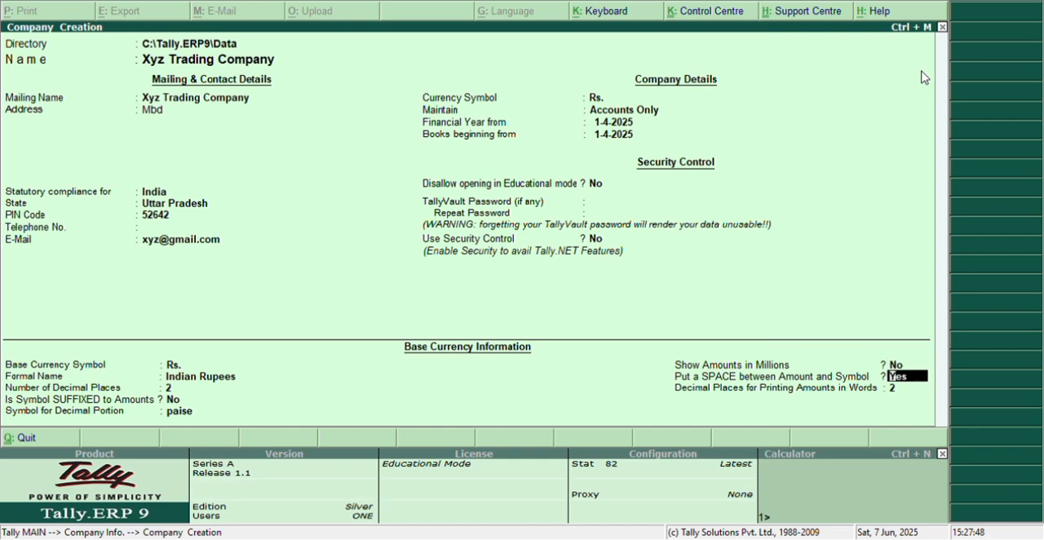
{"action": "key", "text": "Return"}
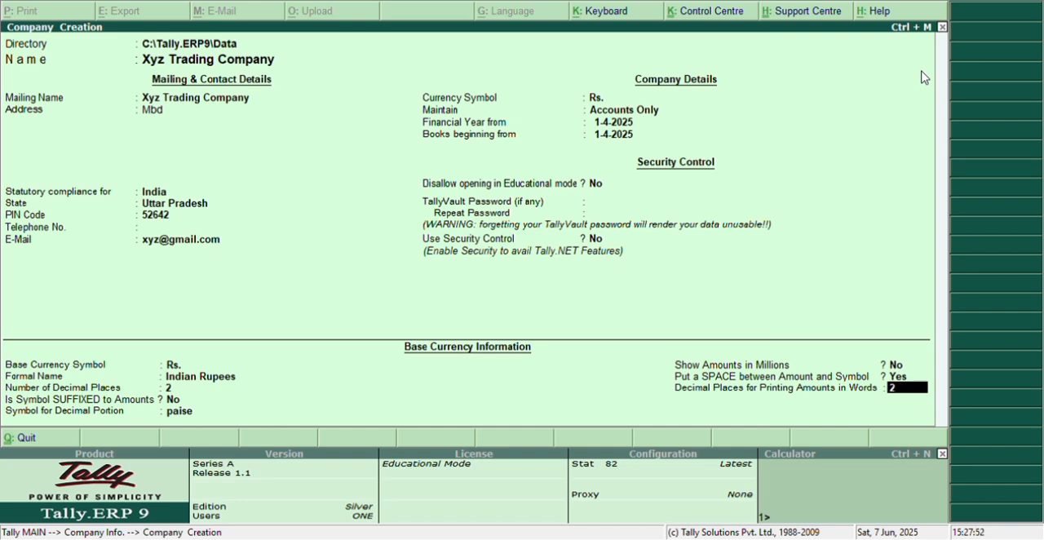
{"action": "key", "text": "Return"}
{"action": "key", "text": "y"}
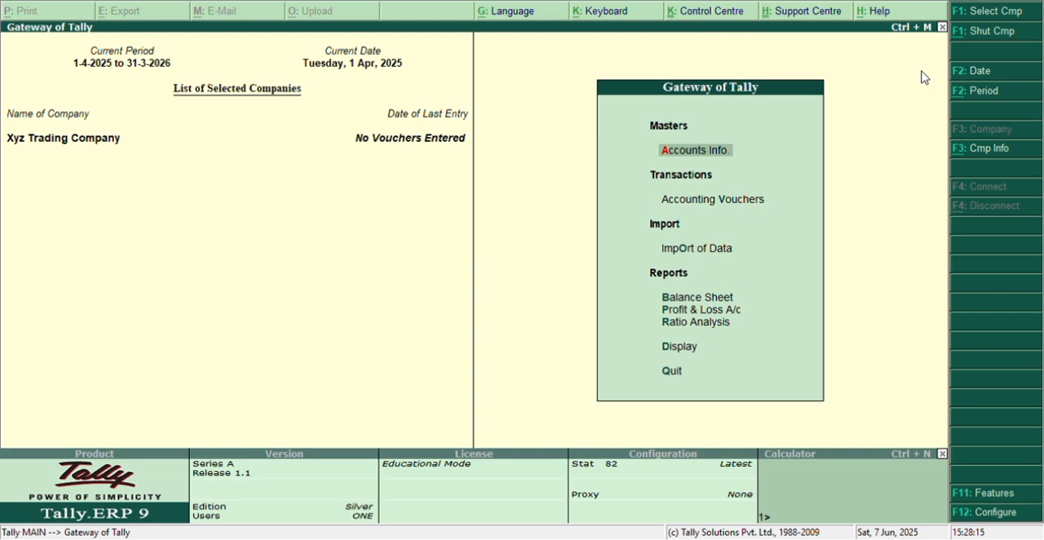
{"action": "key", "text": "Down"}
{"action": "key", "text": "Up"}
{"action": "key", "text": "Return"}
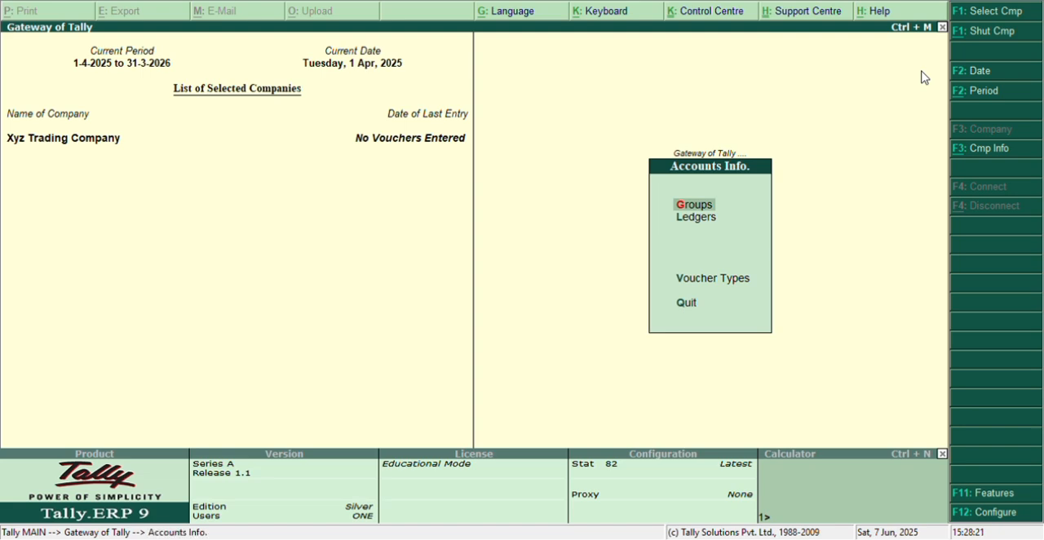
{"action": "key", "text": "Escape"}
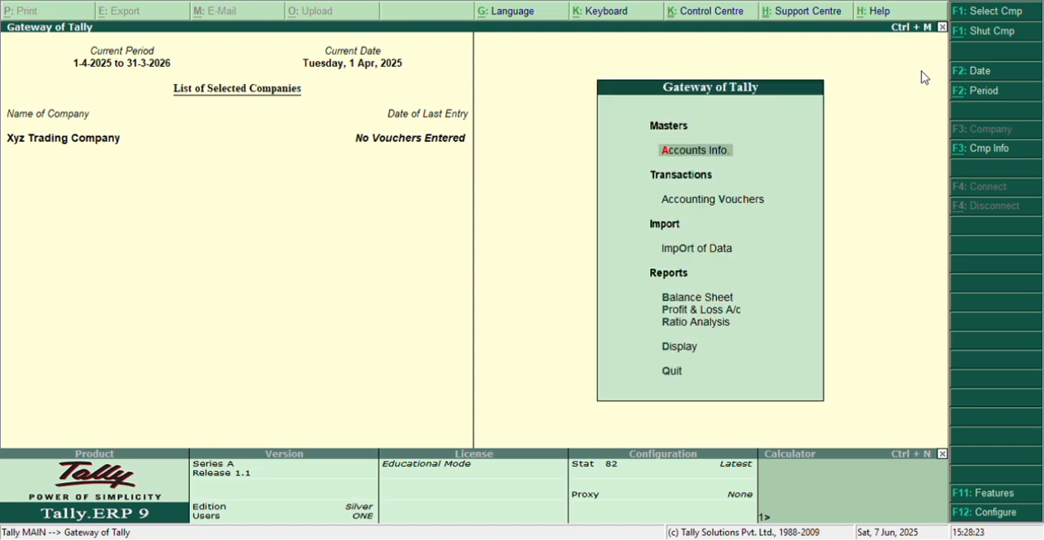
{"action": "key", "text": "Down"}
{"action": "key", "text": "Down"}
{"action": "key", "text": "Down"}
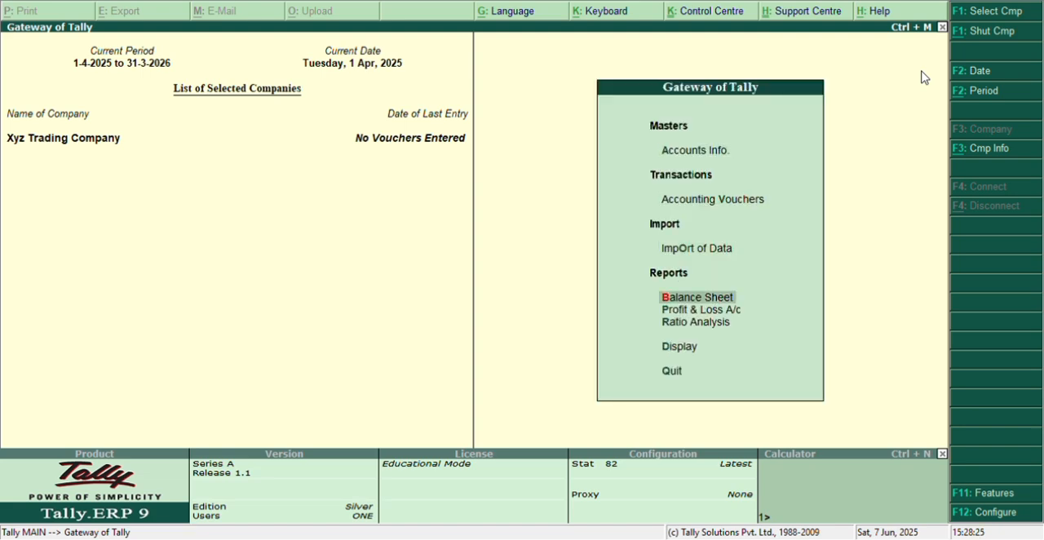
{"action": "key", "text": "Return"}
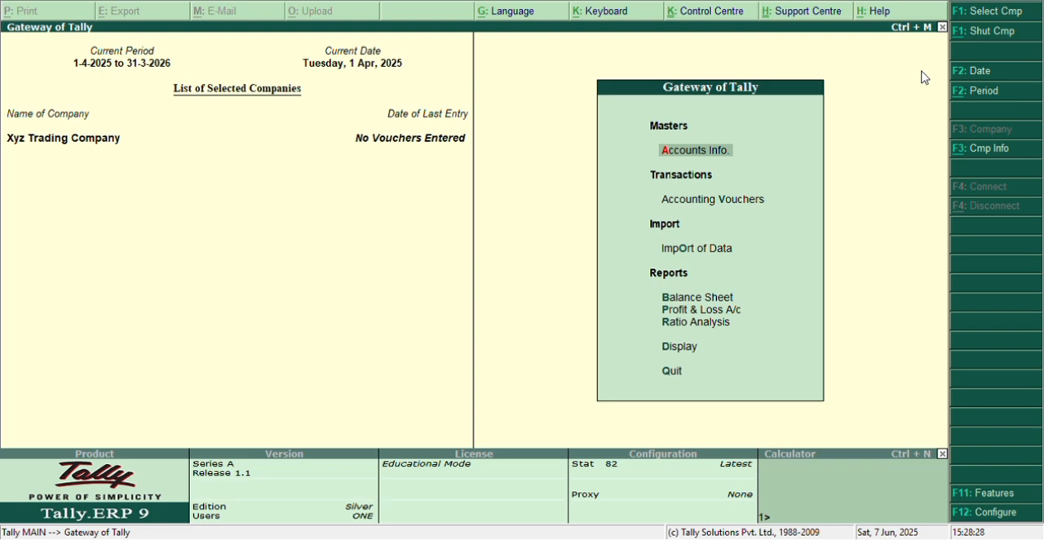
Step: Open Xyz Trading Company for alteration and delete the company, confirming the removal
{"action": "key", "text": "alt+F3"}
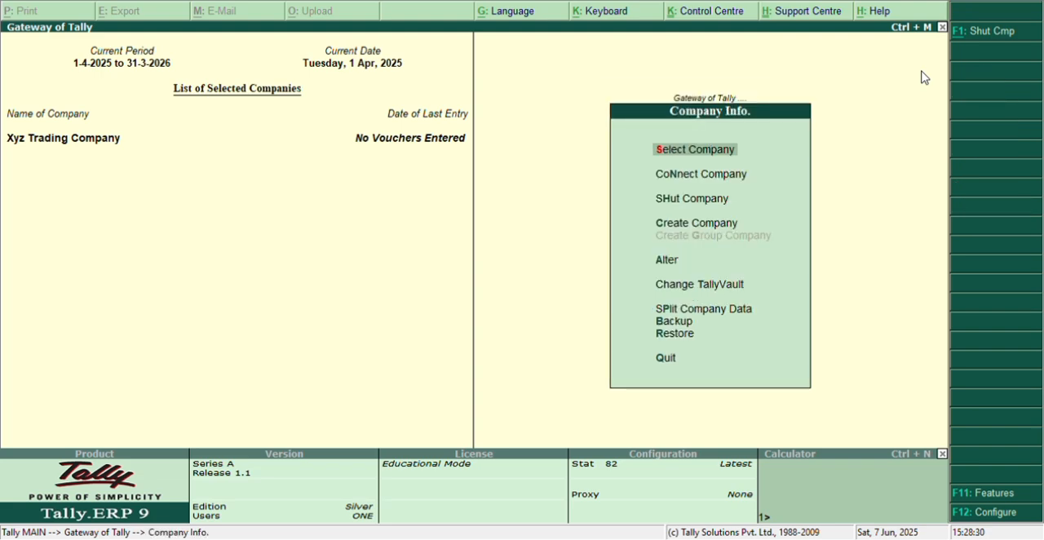
{"action": "key", "text": "Down"}
{"action": "key", "text": "Down"}
{"action": "key", "text": "Down"}
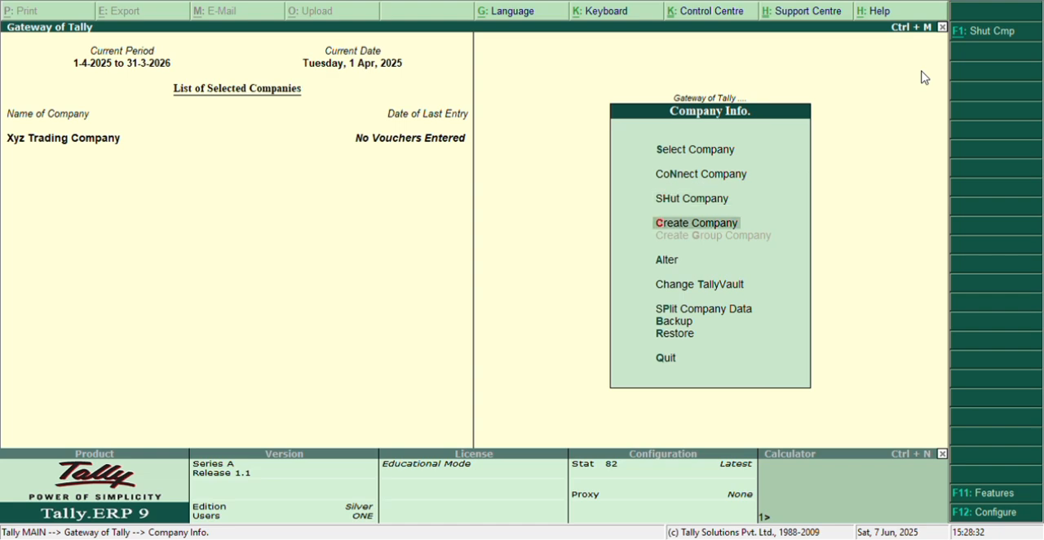
{"action": "key", "text": "Down"}
{"action": "key", "text": "Down"}
{"action": "key", "text": "Up"}
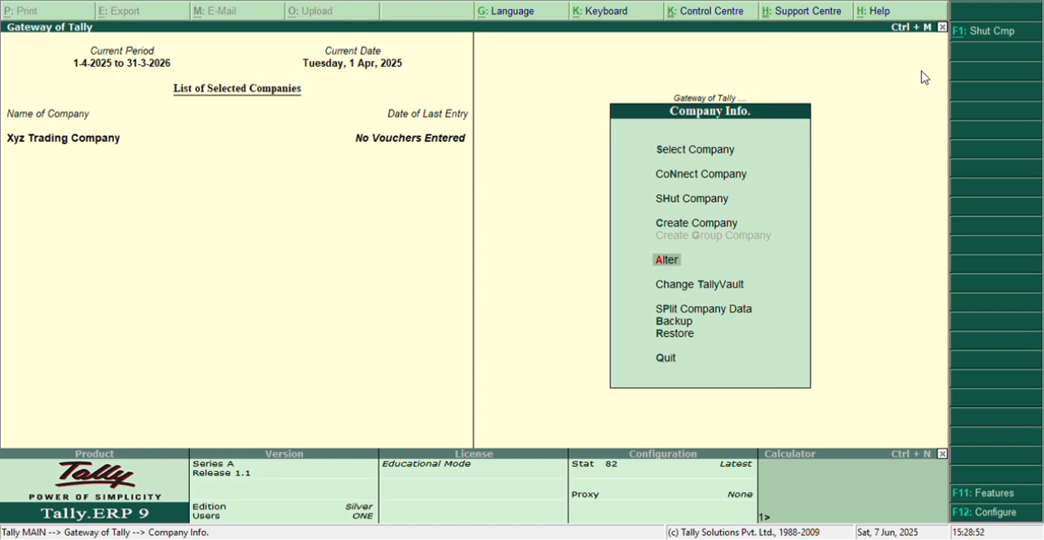
{"action": "key", "text": "Return"}
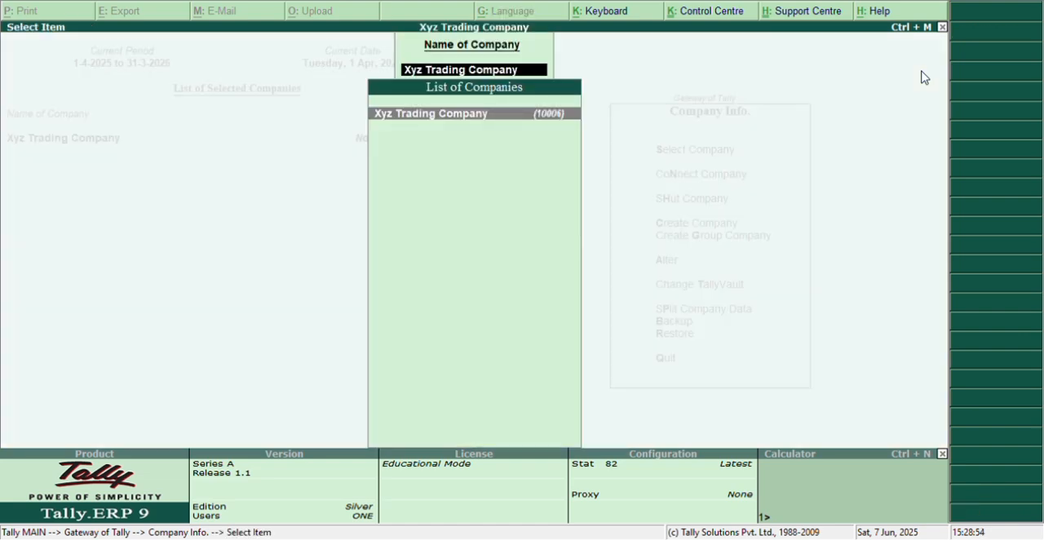
{"action": "key", "text": "Return"}
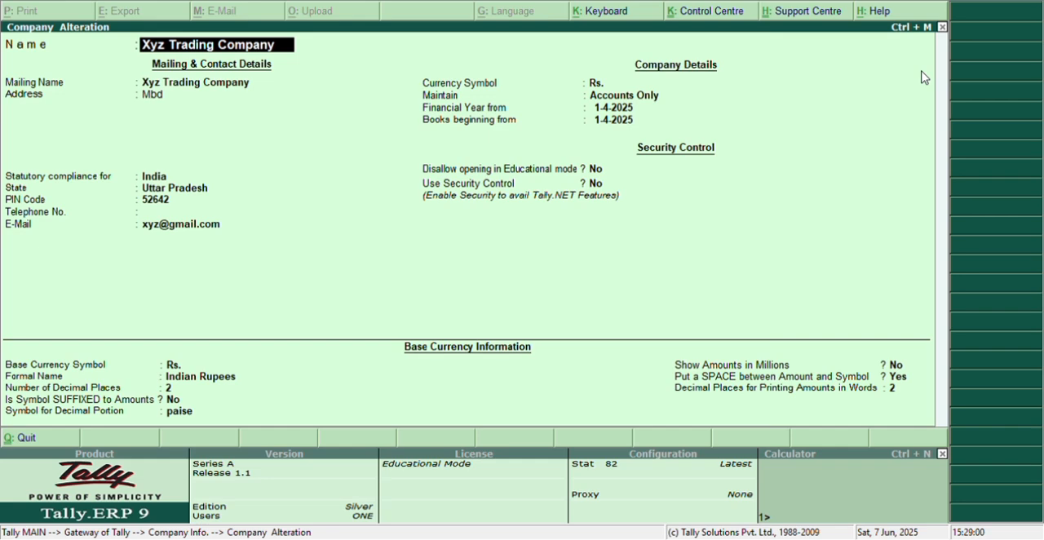
{"action": "key", "text": "alt+d"}
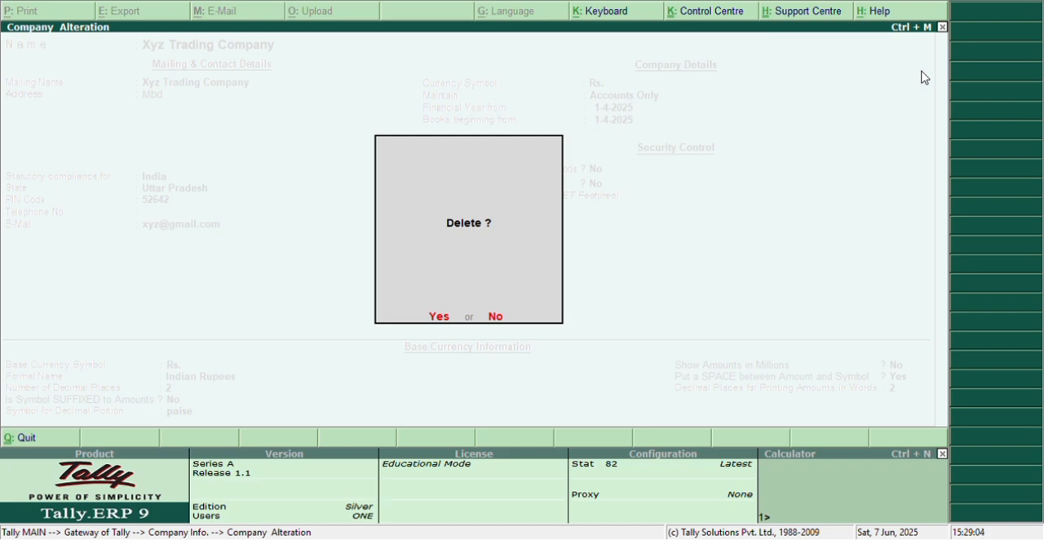
{"action": "key", "text": "y"}
{"action": "key", "text": "y"}
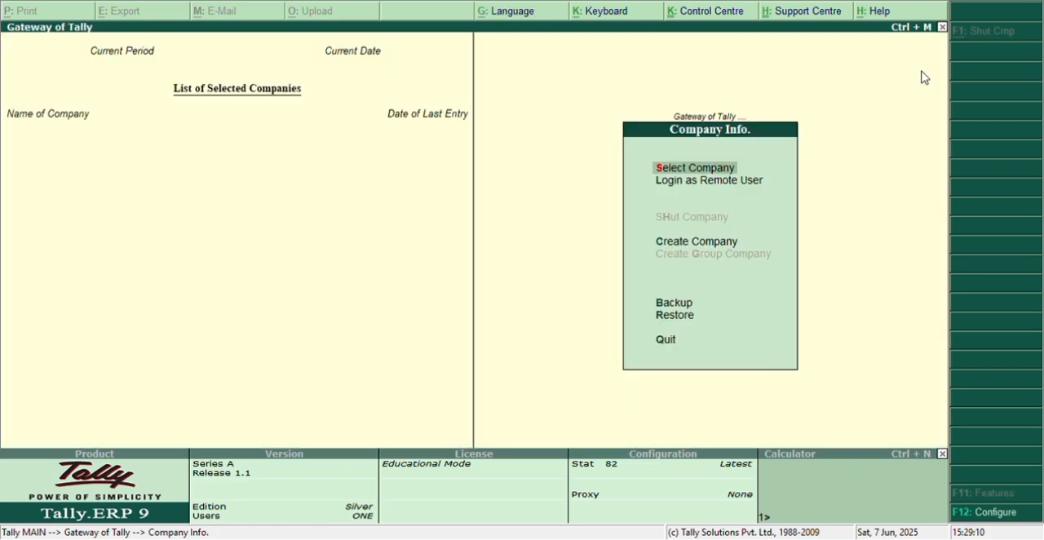
Step: Open a blank company creation form from Company Info
{"action": "key", "text": "Down"}
{"action": "key", "text": "Down"}
{"action": "key", "text": "Down"}
{"action": "key", "text": "Up"}
{"action": "key", "text": "Down"}
{"action": "key", "text": "Up"}
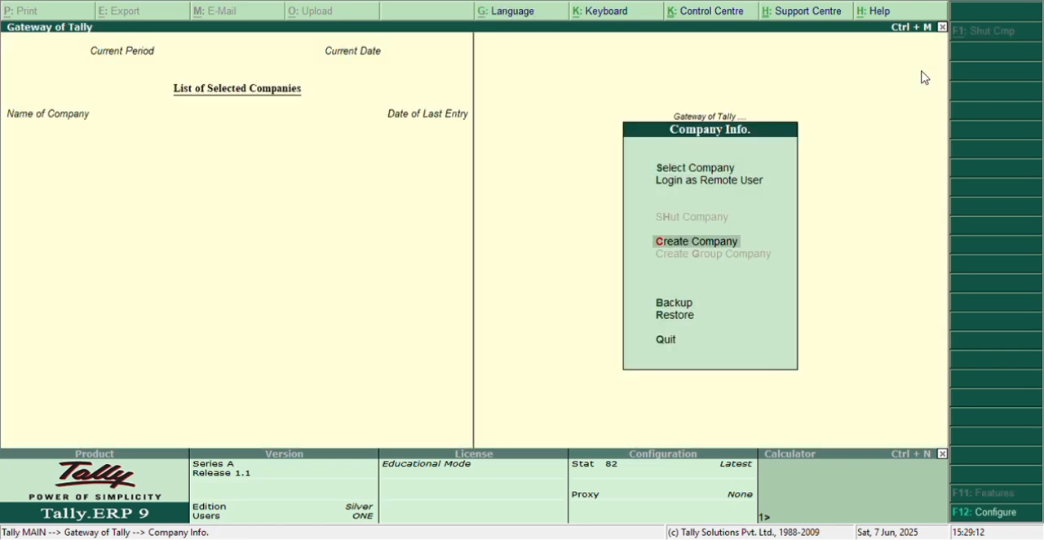
{"action": "key", "text": "Up"}
{"action": "key", "text": "Up"}
{"action": "key", "text": "Down"}
{"action": "key", "text": "Down"}
{"action": "key", "text": "Down"}
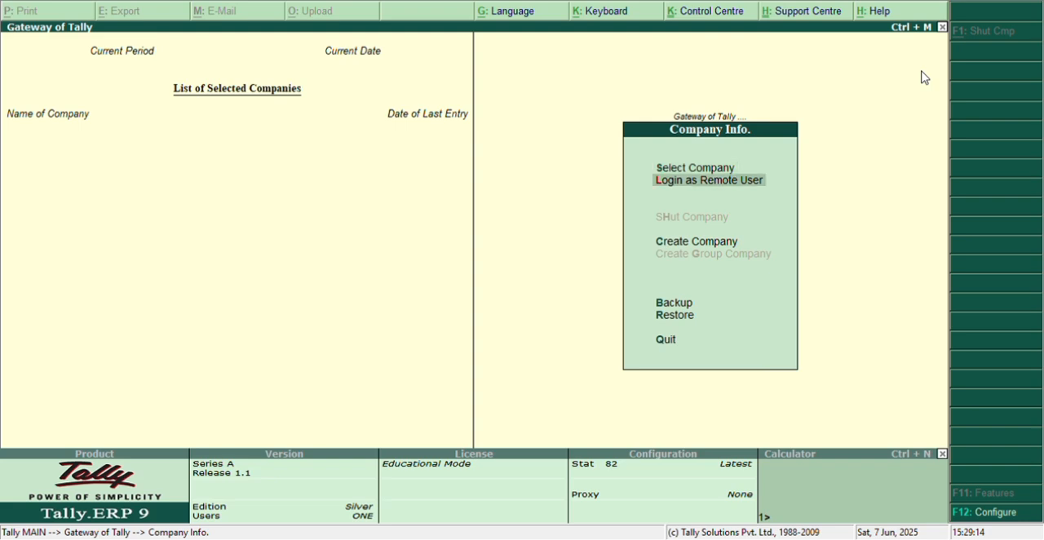
{"action": "key", "text": "Up"}
{"action": "key", "text": "Return"}
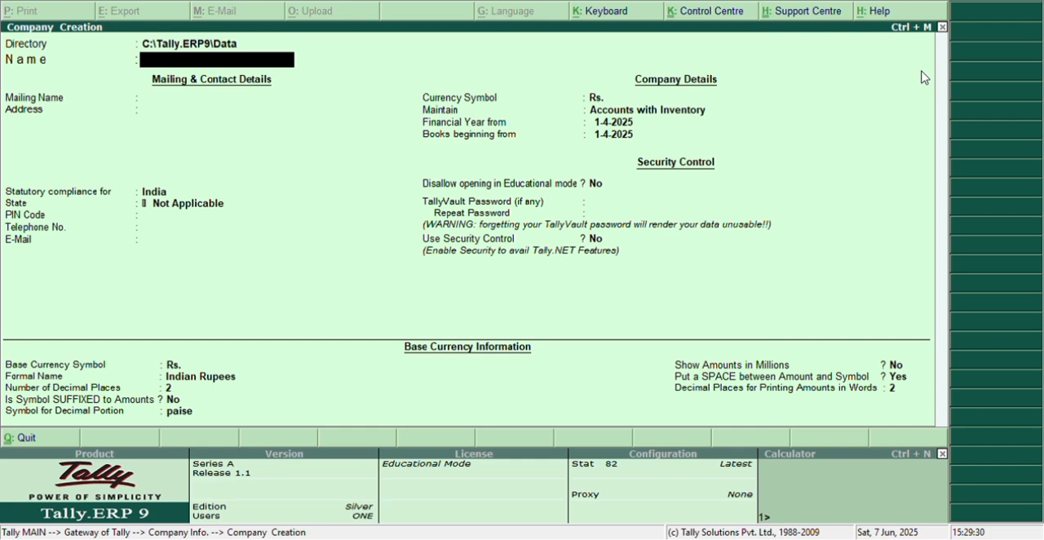
Step: Name the new company Trading Company, keep the same mailing name and enter the company's address
{"action": "type", "text": "Trading Comp"}
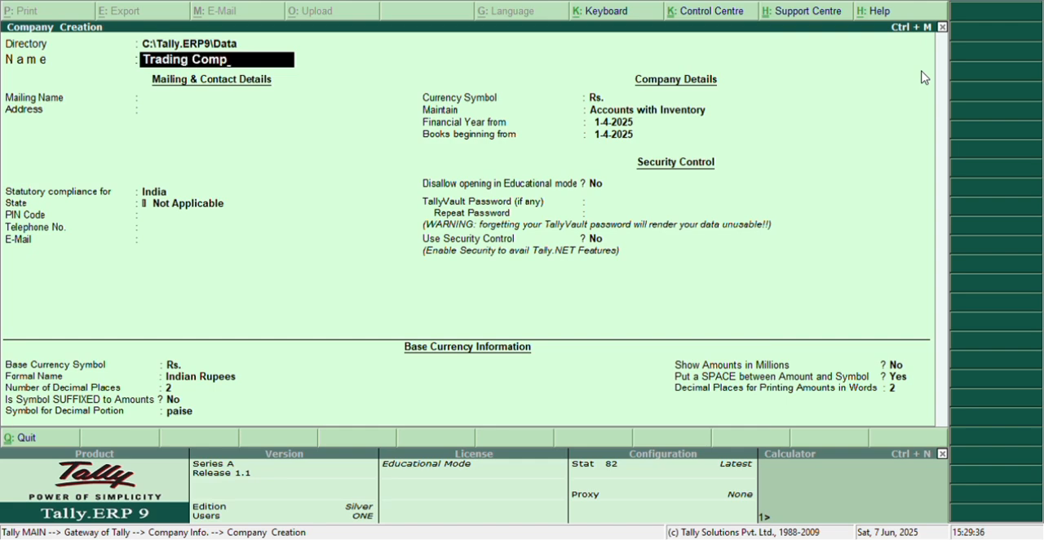
{"action": "type", "text": "any"}
{"action": "key", "text": "Return"}
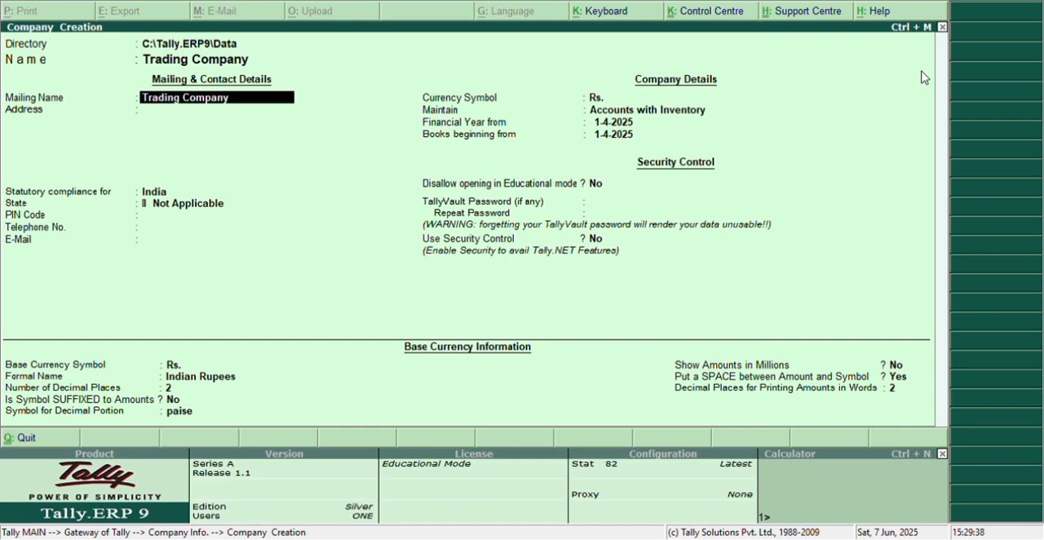
{"action": "key", "text": "Return"}
{"action": "type", "text": "Mbd"}
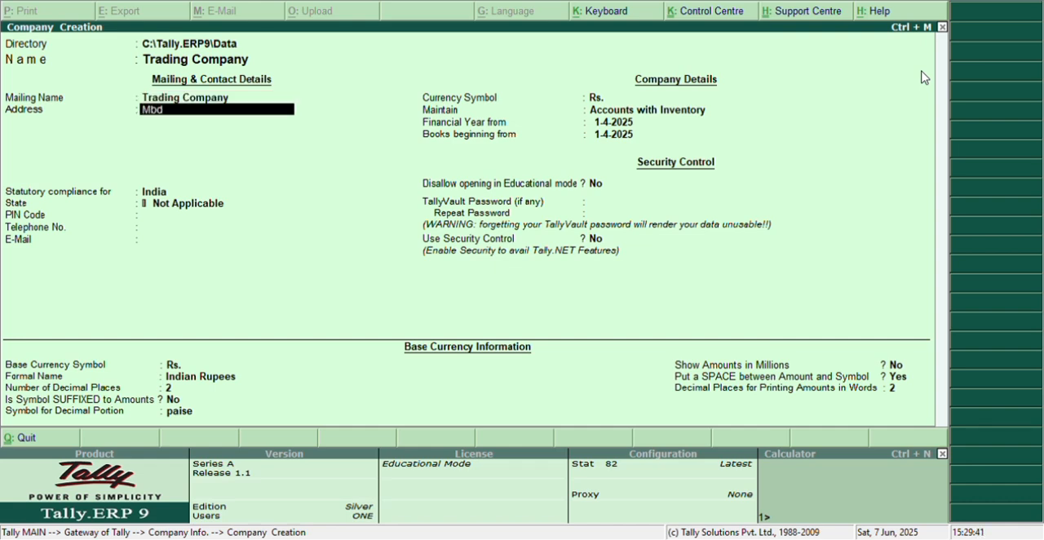
{"action": "key", "text": "Return"}
Step: Keep India for statutory compliance and choose Jammu & Kashmir as the state
{"action": "key", "text": "Return"}
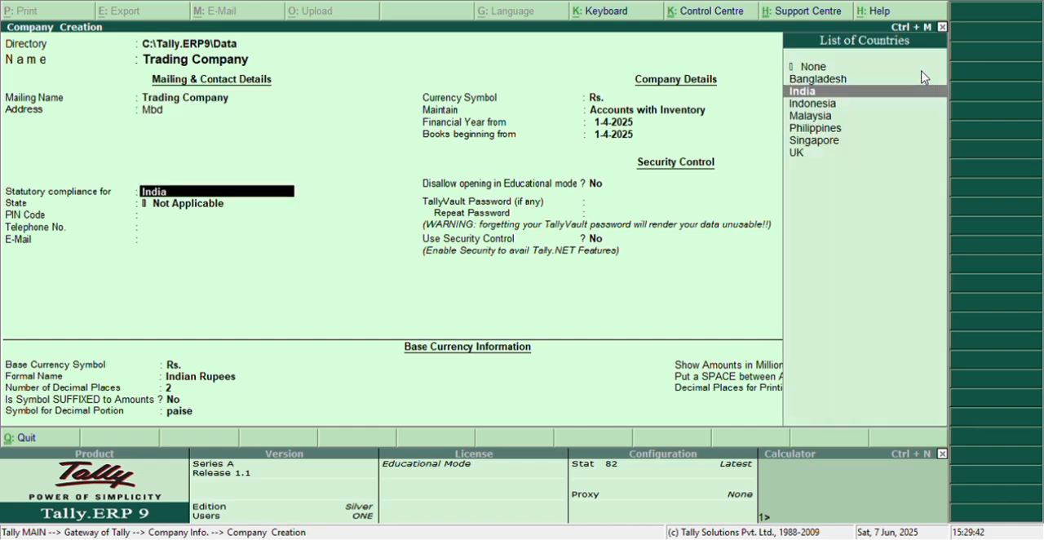
{"action": "key", "text": "Return"}
{"action": "key", "text": "Down"}
{"action": "key", "text": "Down"}
{"action": "key", "text": "Down"}
{"action": "key", "text": "Down"}
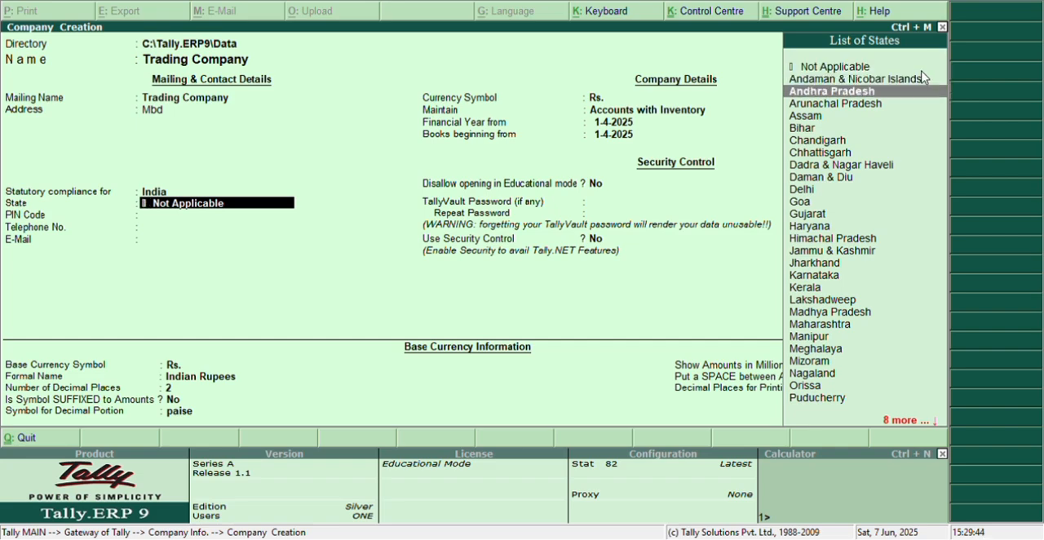
{"action": "key", "text": "Down"}
{"action": "key", "text": "Down"}
{"action": "key", "text": "Down"}
{"action": "key", "text": "Down"}
{"action": "key", "text": "Down"}
{"action": "key", "text": "Down"}
{"action": "key", "text": "Down"}
{"action": "key", "text": "Down"}
{"action": "key", "text": "Down"}
{"action": "key", "text": "Down"}
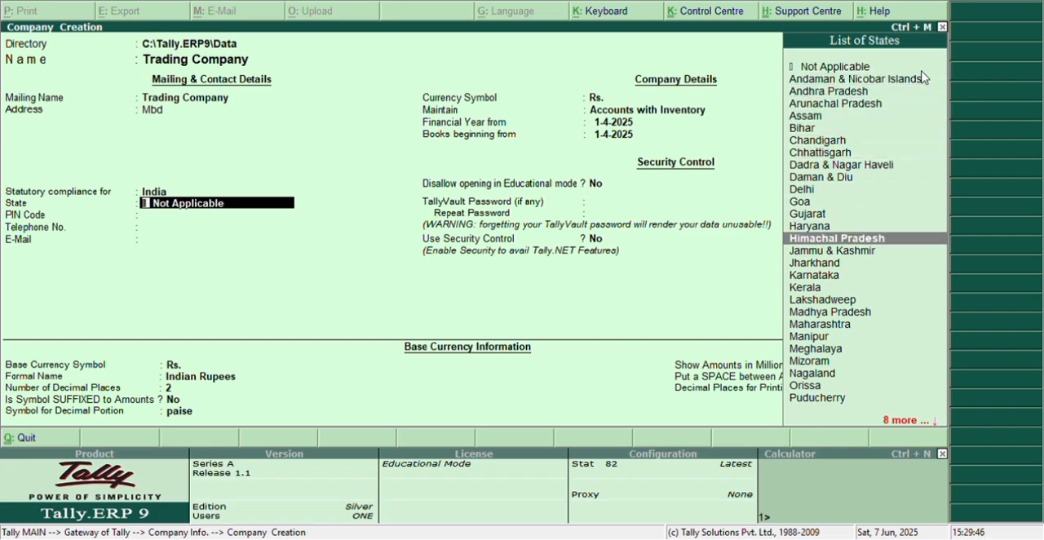
{"action": "key", "text": "Down"}
{"action": "key", "text": "Return"}
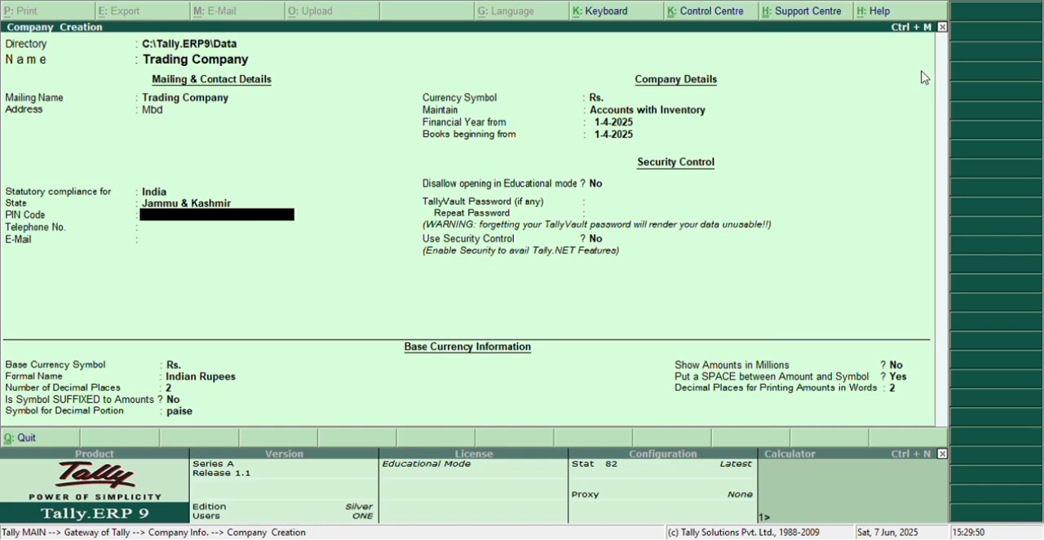
Step: Enter the postal PIN code, leave the telephone and e-mail blank, and keep Rs. as the currency symbol
{"action": "type", "text": "45412"}
{"action": "key", "text": "Return"}
{"action": "key", "text": "Return"}
{"action": "key", "text": "Return"}
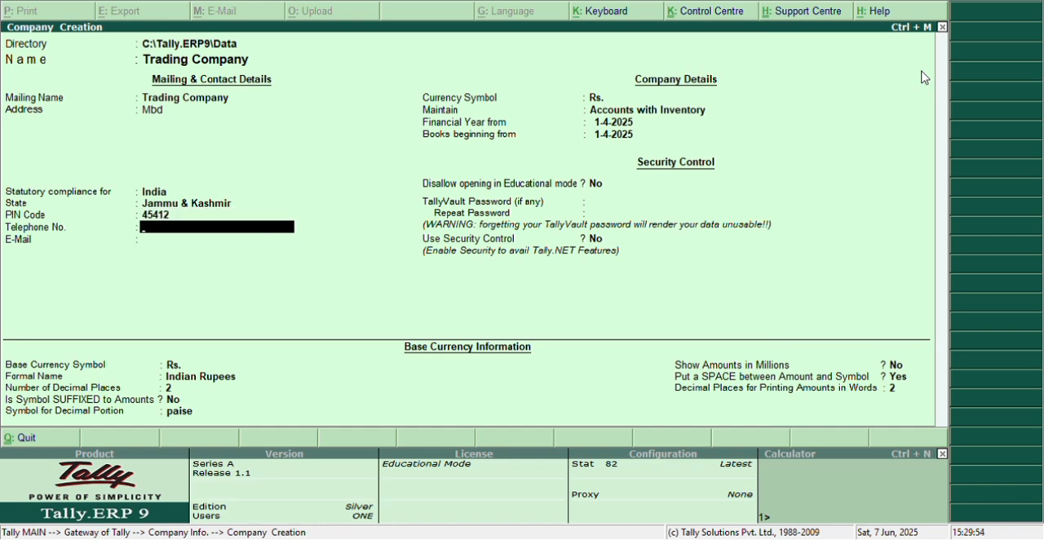
{"action": "key", "text": "Return"}
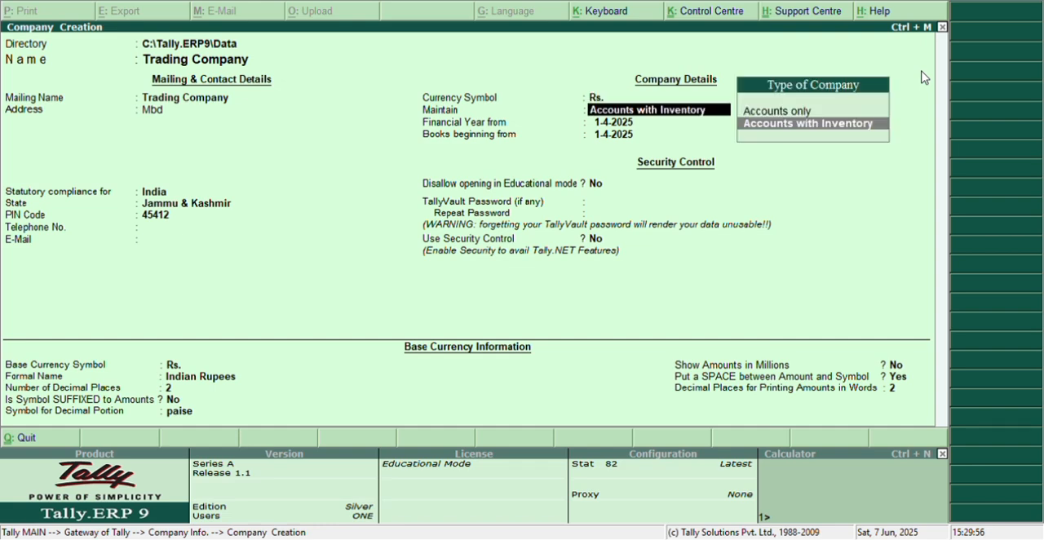
Step: Keep Accounts with Inventory, accept the default dates, security and base currency settings, and save the company
{"action": "key", "text": "Return"}
{"action": "key", "text": "Return"}
{"action": "key", "text": "Return"}
{"action": "key", "text": "Return"}
{"action": "key", "text": "Return"}
{"action": "key", "text": "Return"}
{"action": "key", "text": "Return"}
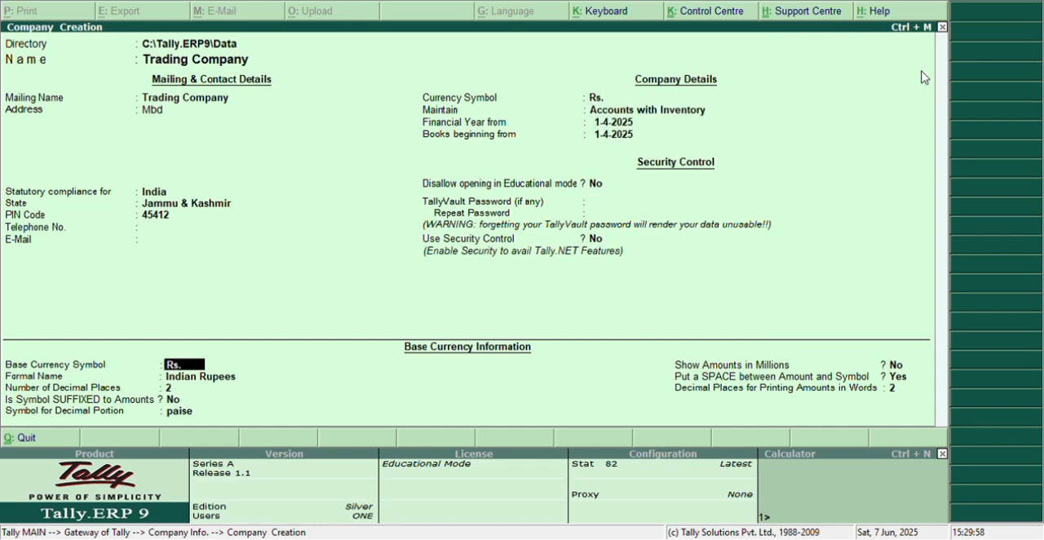
{"action": "key", "text": "Return"}
{"action": "key", "text": "Return"}
{"action": "key", "text": "Return"}
{"action": "key", "text": "Return"}
{"action": "key", "text": "Return"}
{"action": "key", "text": "Return"}
{"action": "key", "text": "Return"}
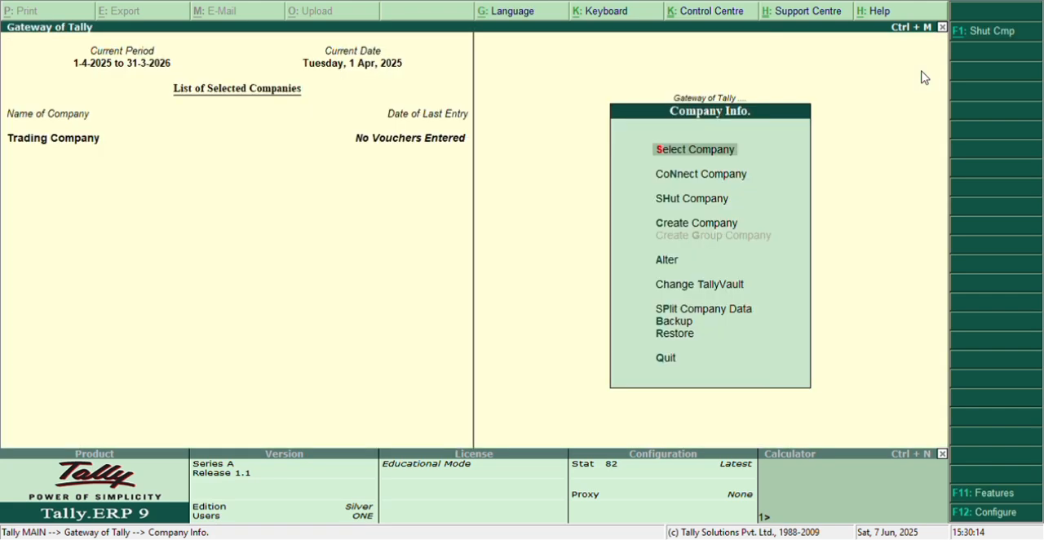
Step: Open Trading Company for alteration and delete it, confirming the removal
{"action": "key", "text": "Down"}
{"action": "key", "text": "Down"}
{"action": "key", "text": "Down"}
{"action": "key", "text": "Down"}
{"action": "key", "text": "Down"}
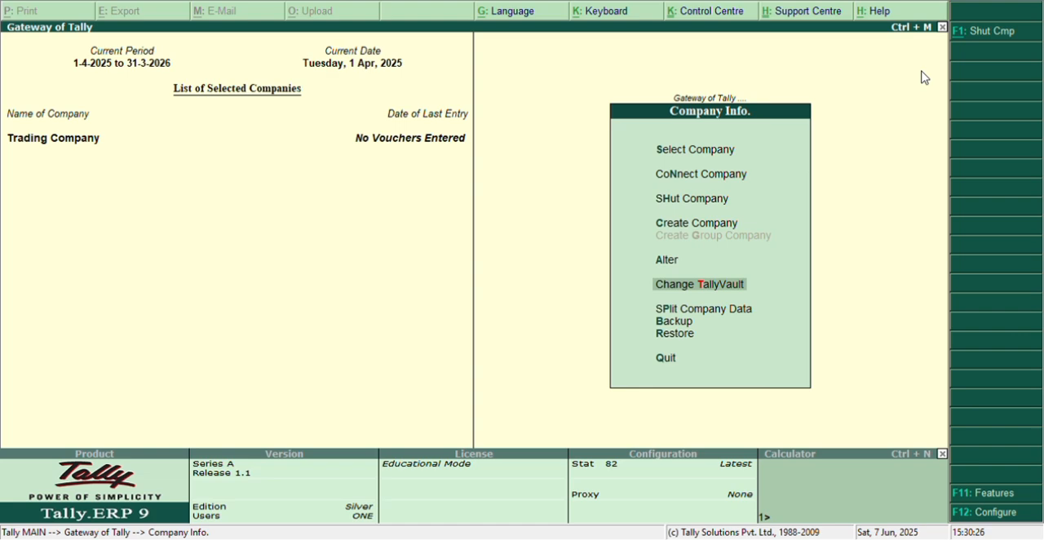
{"action": "key", "text": "Up"}
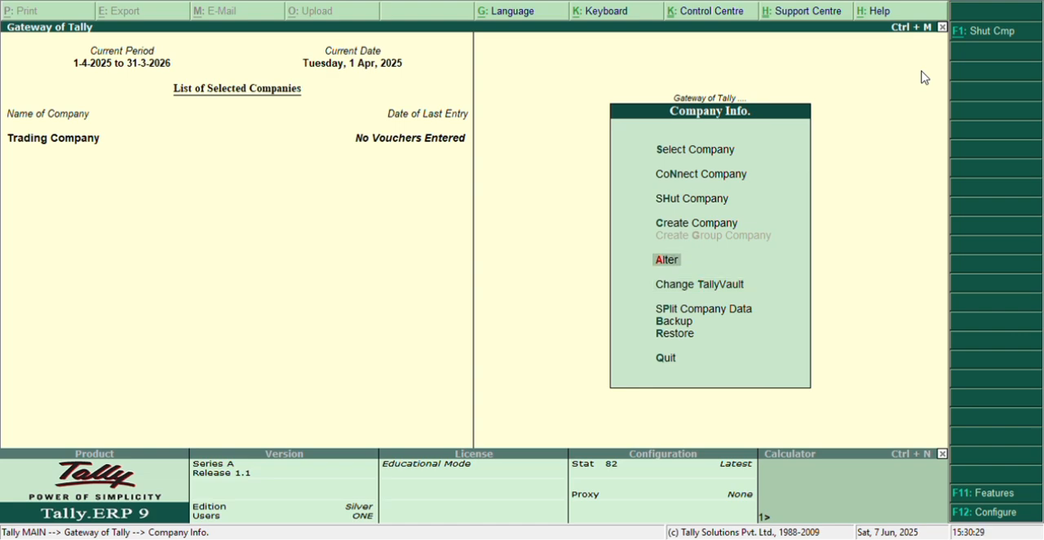
{"action": "key", "text": "Return"}
{"action": "key", "text": "Return"}
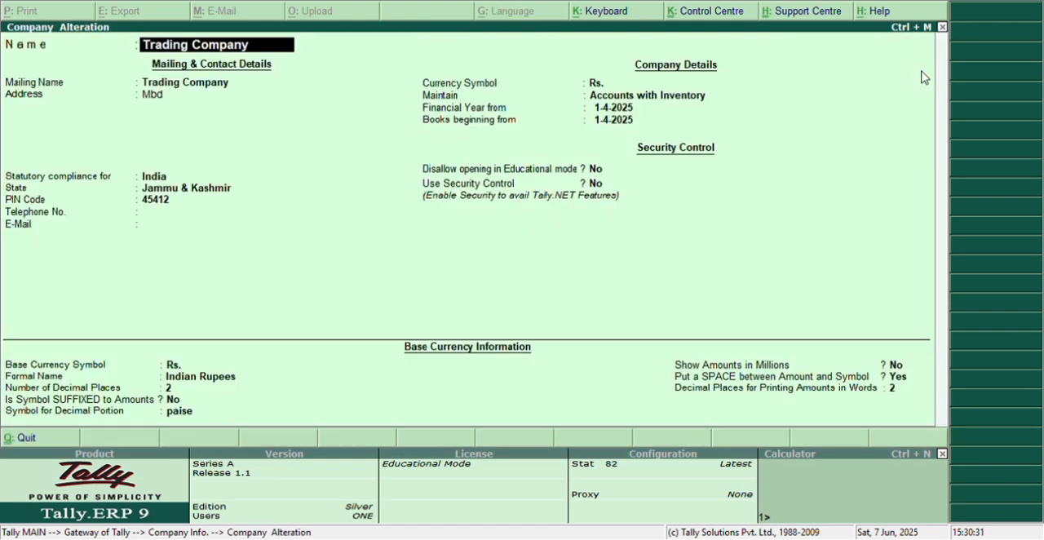
{"action": "key", "text": "alt+d"}
{"action": "key", "text": "y"}
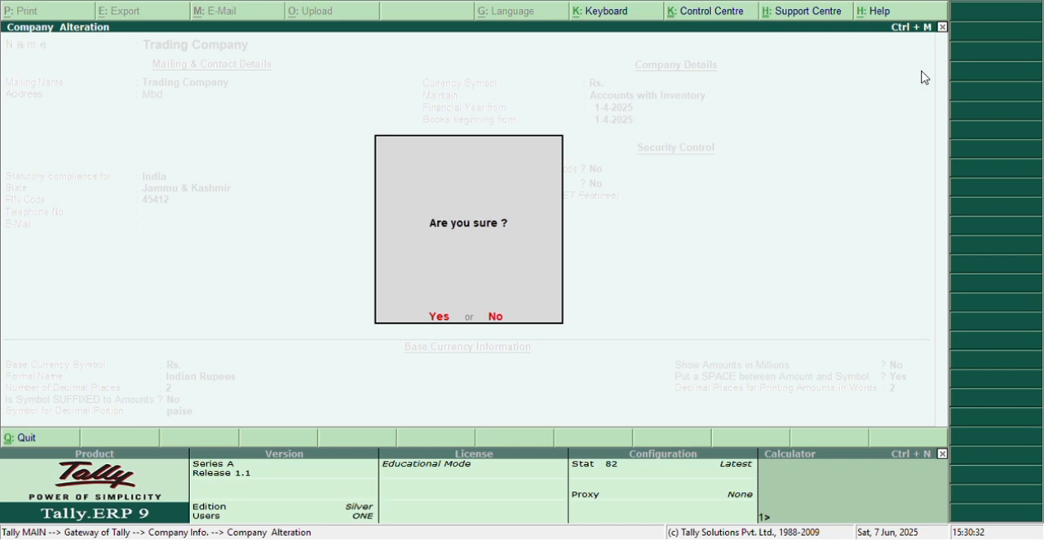
{"action": "key", "text": "y"}
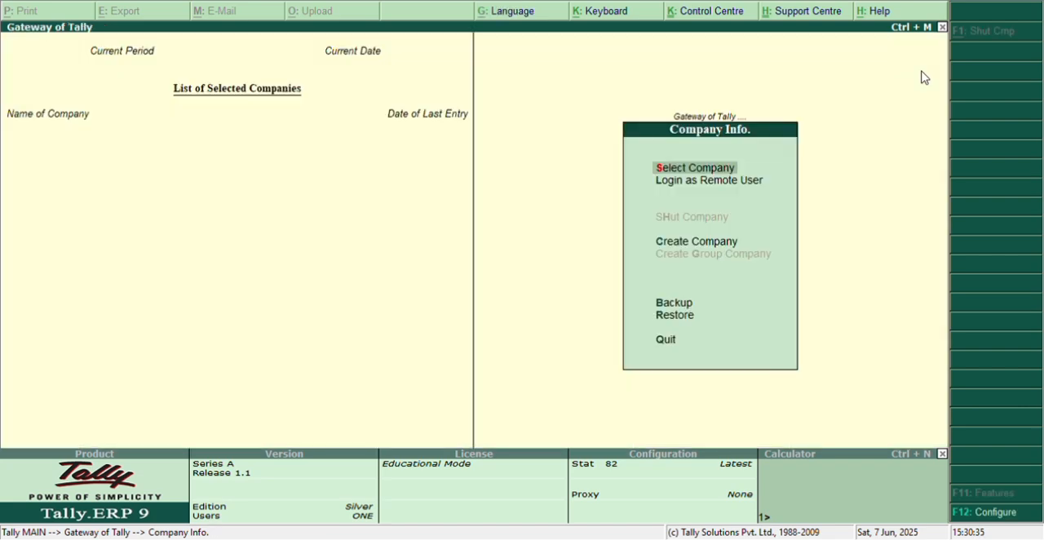